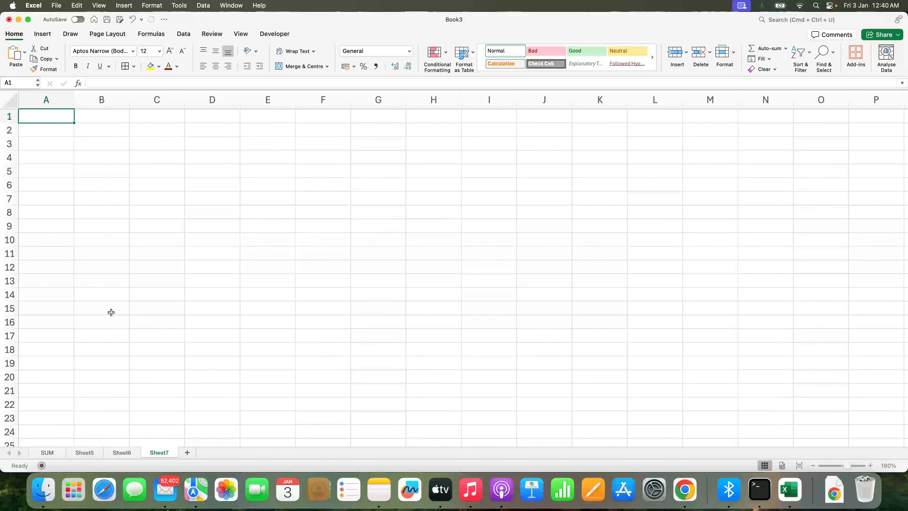
Enter the headers Employee, Score and Bonus (Yes / No) in A1:C1, and fit column C to its text
click(870, 466)
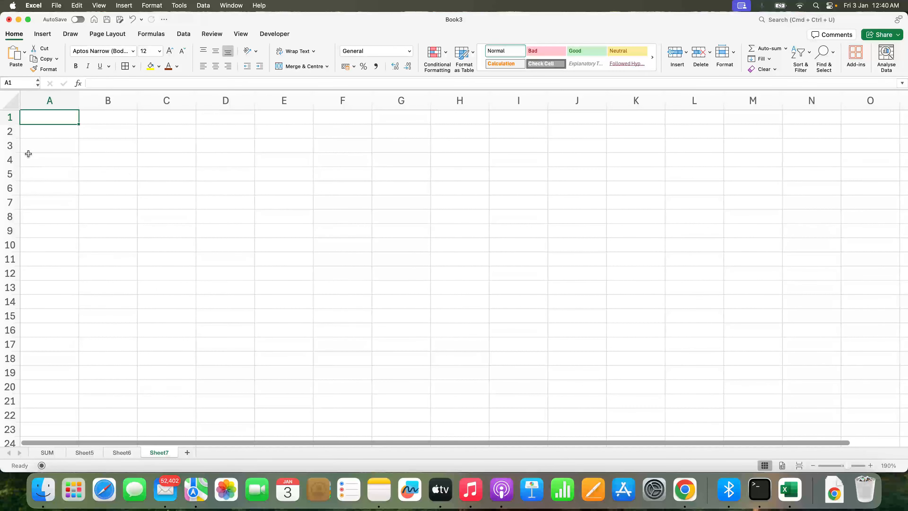
text(Em)
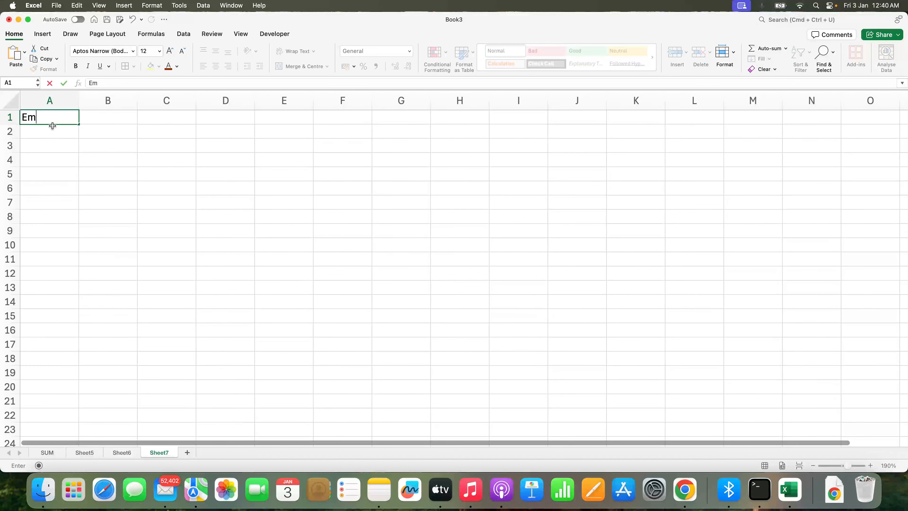
text(ployee)
key(Tab)
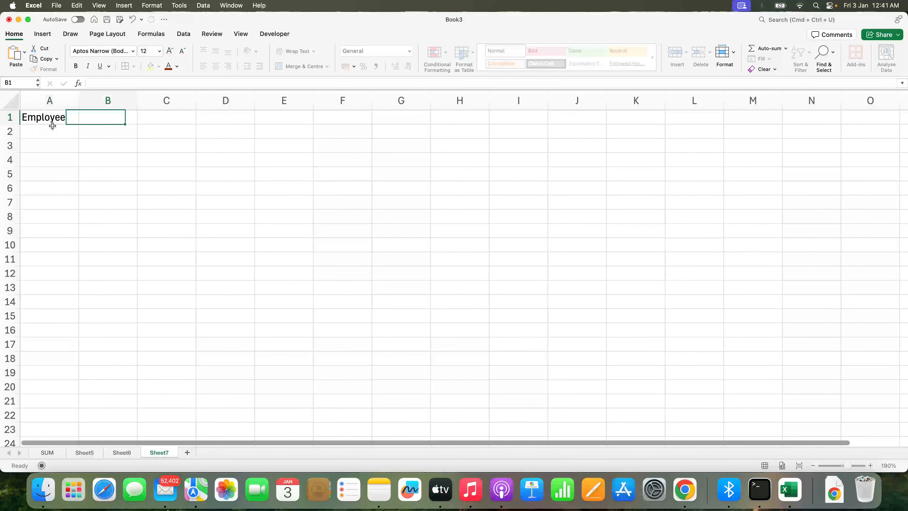
text(Score)
key(Tab)
text(Bonus (Yes / No))
click(89, 156)
double_click(196, 110)
Add the header Tenure (Year) in cell D1
click(258, 116)
text(Tenure )
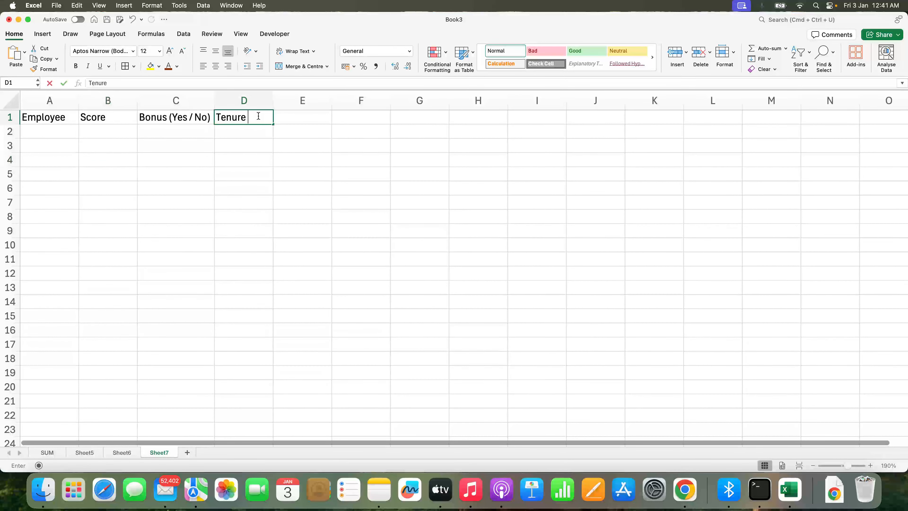
text((Year))
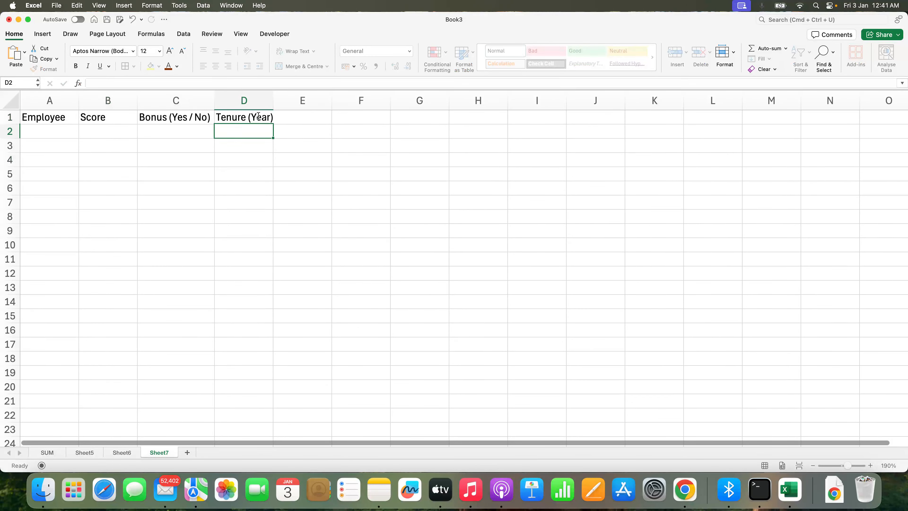
key(Return)
Widen columns A to D so the headers have more room
drag(273, 100, 306, 100)
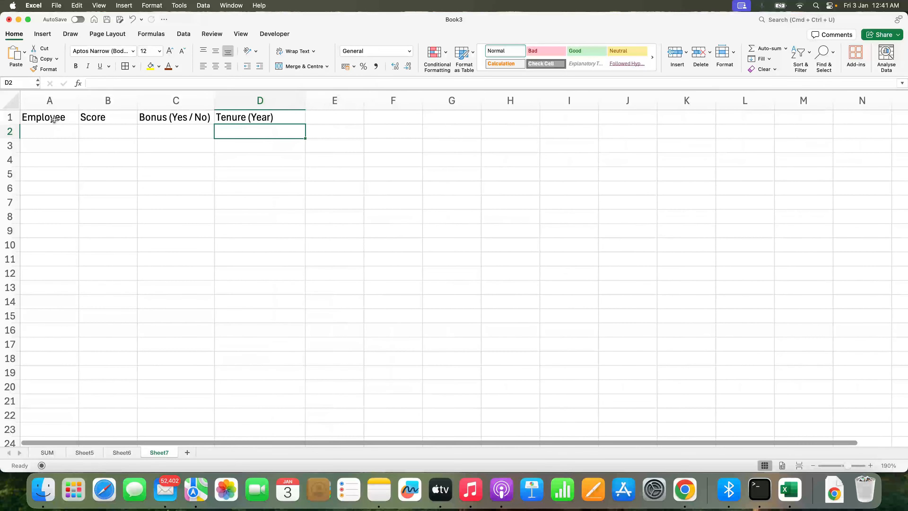
drag(78, 101, 80, 100)
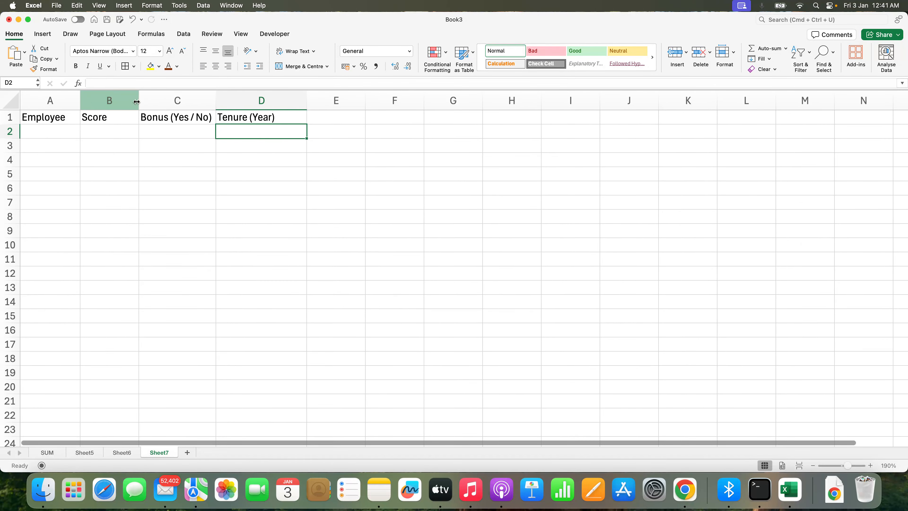
drag(138, 101, 153, 100)
drag(230, 100, 247, 101)
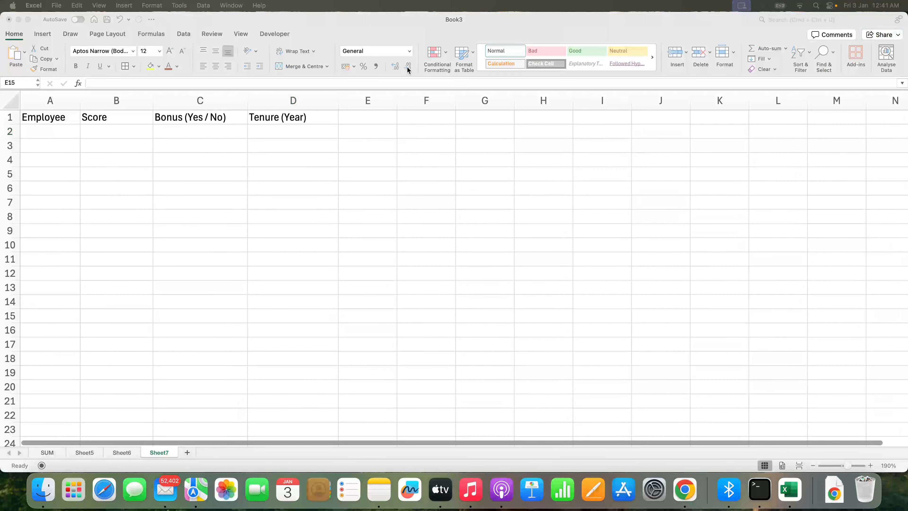
Centre the headers in A1:D1 horizontally and make them bold
click(296, 124)
drag(296, 118, 43, 117)
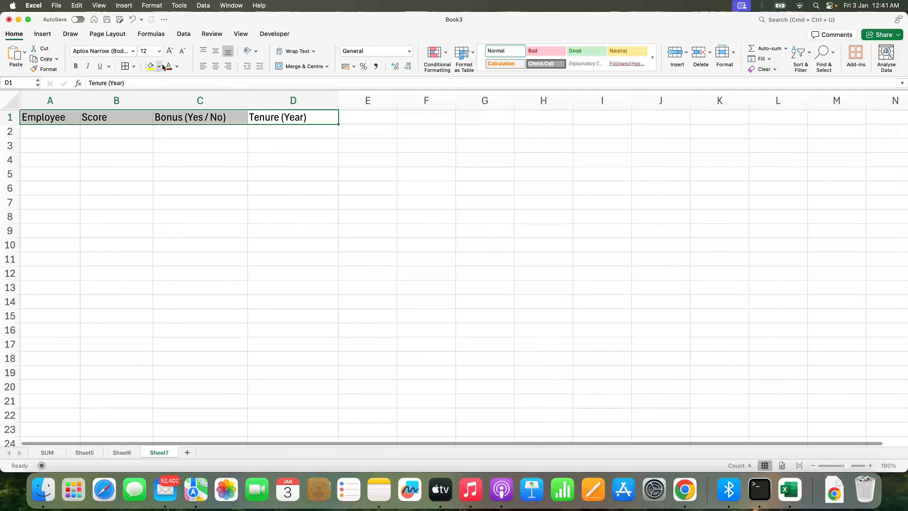
click(215, 66)
key(cmd+b)
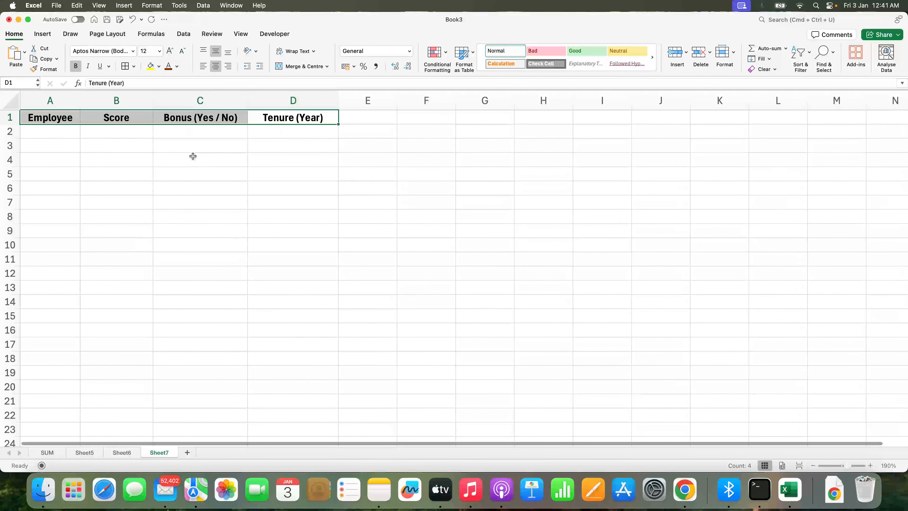
click(76, 187)
Fill the header cells A1:D1 with yellow
click(72, 117)
key(super+shift+Right)
click(151, 65)
Enter the four employees' first names in A2:A5
click(58, 134)
text(Rajiv)
key(Return)
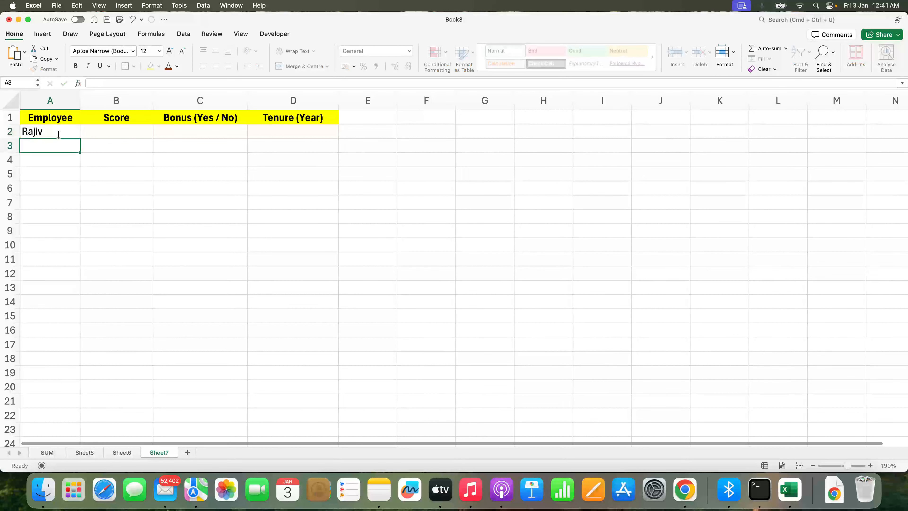
text(Mahesh)
key(Return)
text(Sai)
key(Return)
text(Joy)
key(Return)
Enter the scores 95, 85, 70 and 45 in B2:B5
key(Up)
key(Up)
key(Up)
key(Up)
key(Right)
text(95)
key(Return)
text(85)
key(Return)
text(70)
key(Return)
text(45)
key(Return)
Fill the bonus column C2:C5 with Yes, No, Yes and No
key(Up)
key(Up)
key(Up)
key(Up)
key(Right)
text(Yes)
key(Return)
text(No)
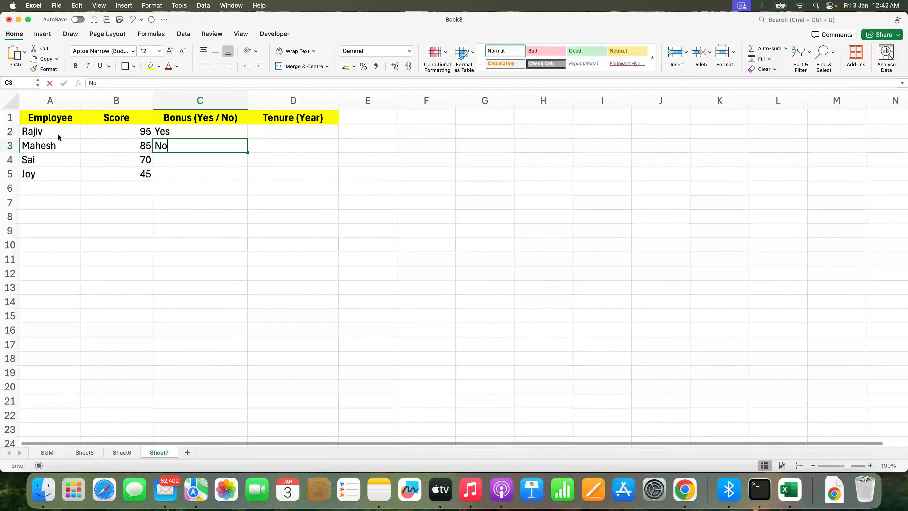
key(Return)
text(Ye)
key(Return)
text(No)
key(Return)
Enter the tenure values 3, 1, 2 and 4 in D2:D5
key(Up)
key(Up)
key(Up)
key(Up)
key(Right)
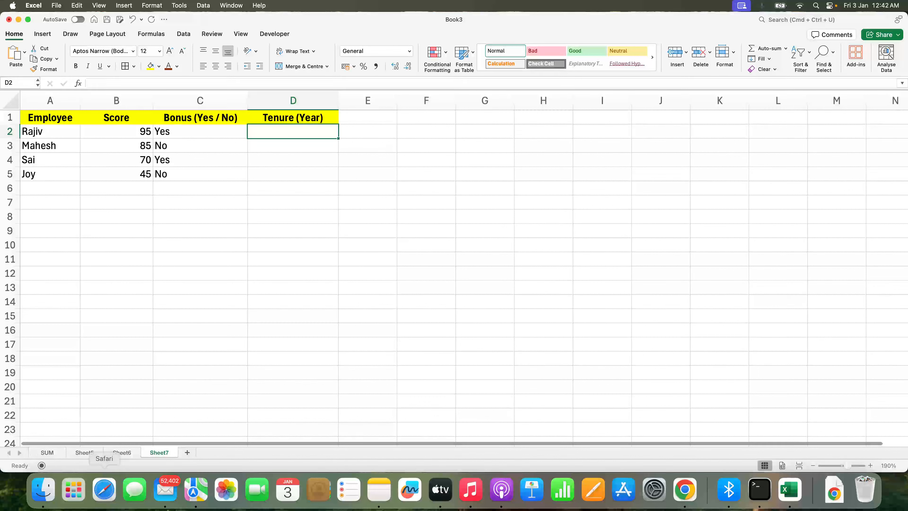
click(364, 197)
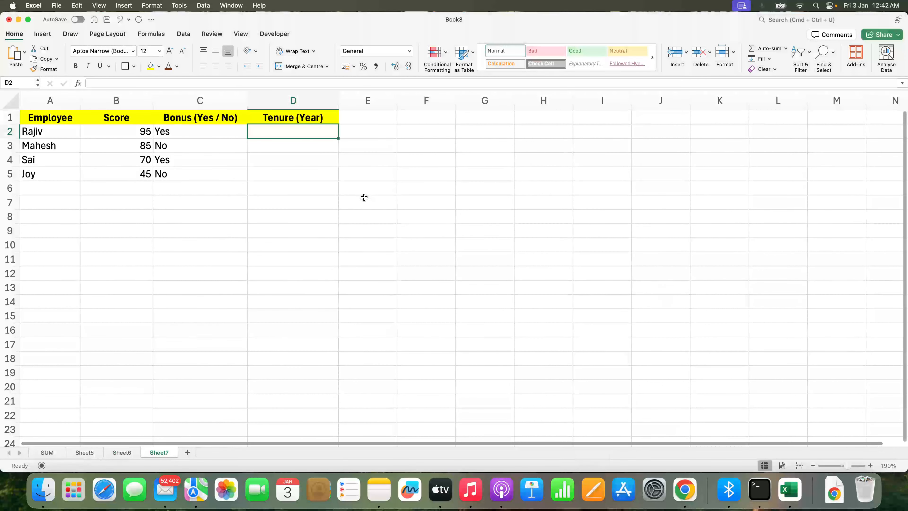
text(3)
key(Return)
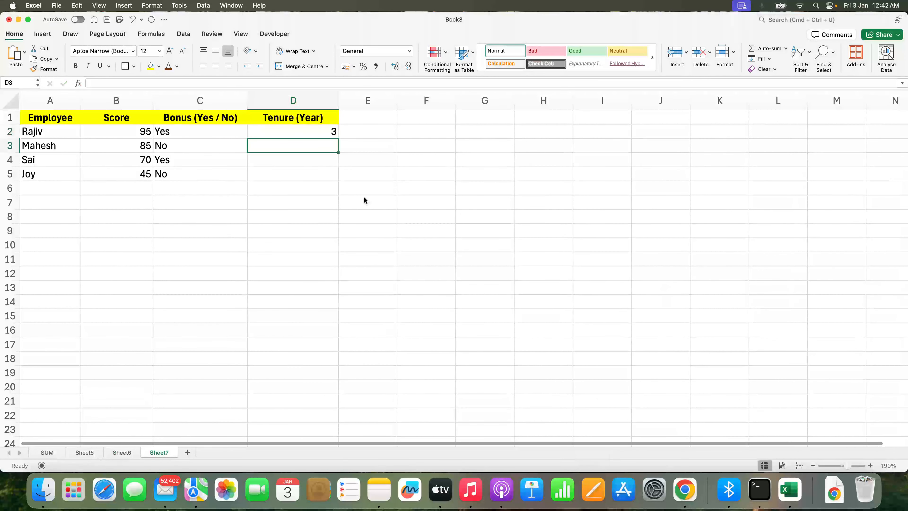
text(1)
key(Return)
text(3)
key(Return)
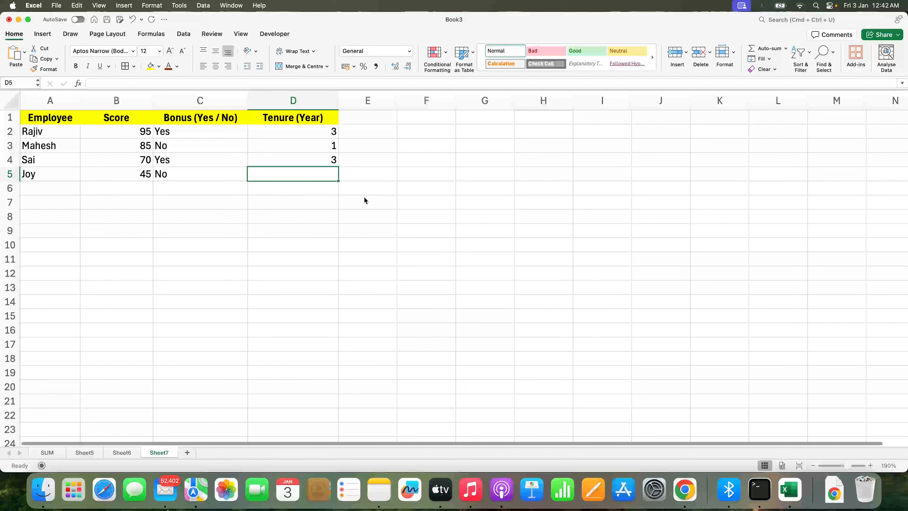
key(Up)
text(2)
key(Return)
text(4)
key(Return)
Centre the contents of the whole table A1:D5 horizontally
drag(296, 119, 7, 175)
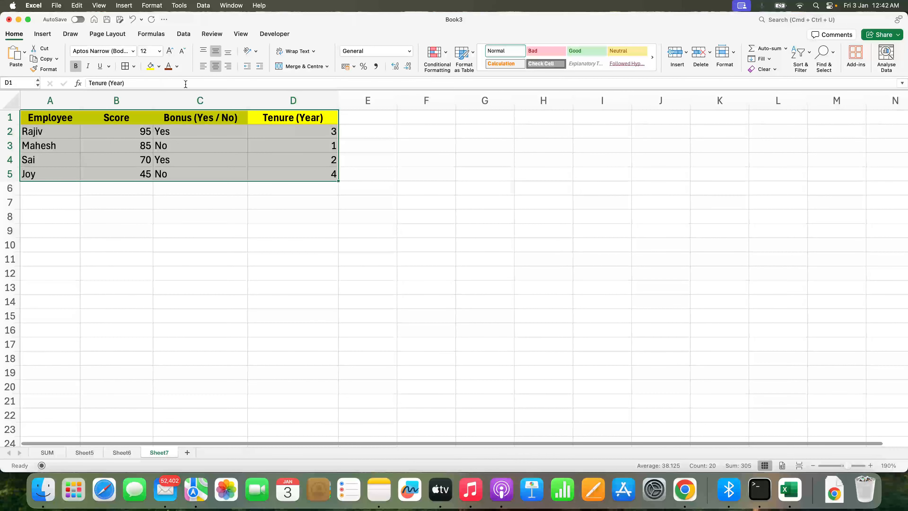
click(215, 66)
click(215, 51)
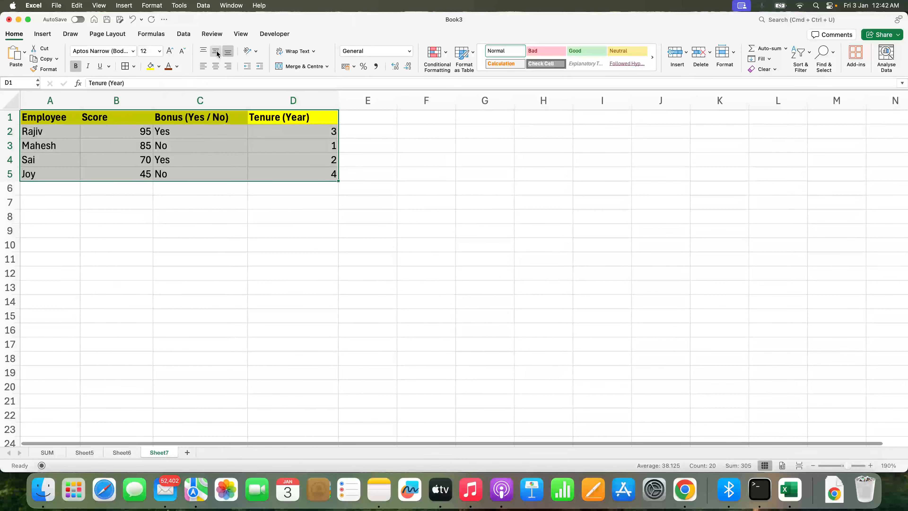
click(216, 67)
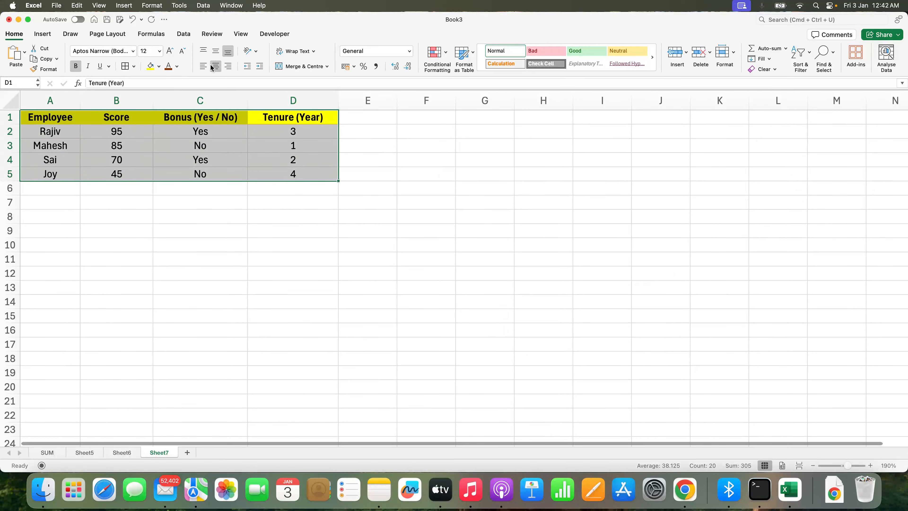
click(300, 215)
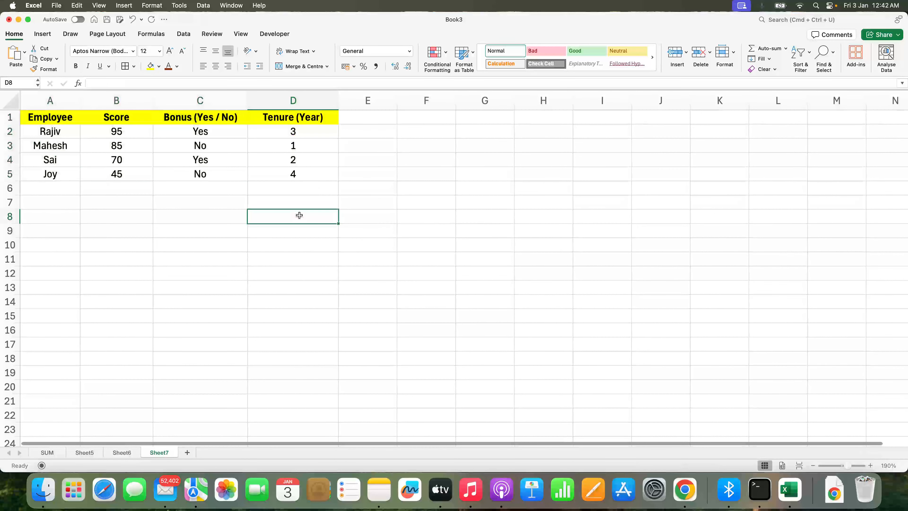
Fill E1:G1 with a light orange theme colour and widen column E to roughly twice its width
click(359, 118)
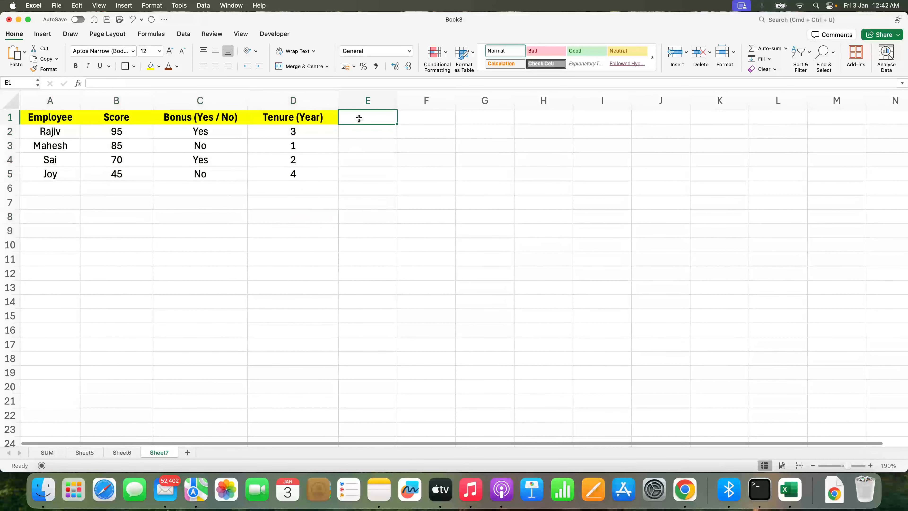
key(shift+Right)
key(shift+Right)
click(158, 66)
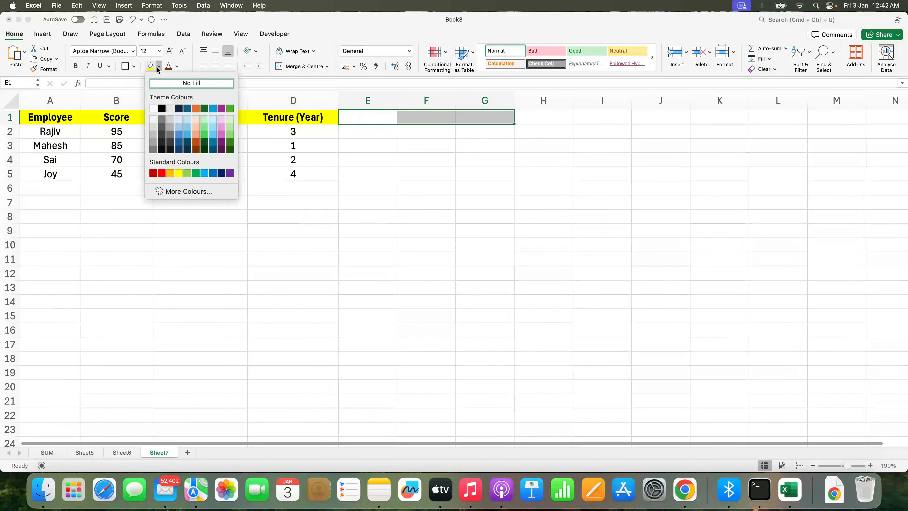
click(197, 135)
click(359, 162)
drag(396, 100, 449, 101)
click(212, 134)
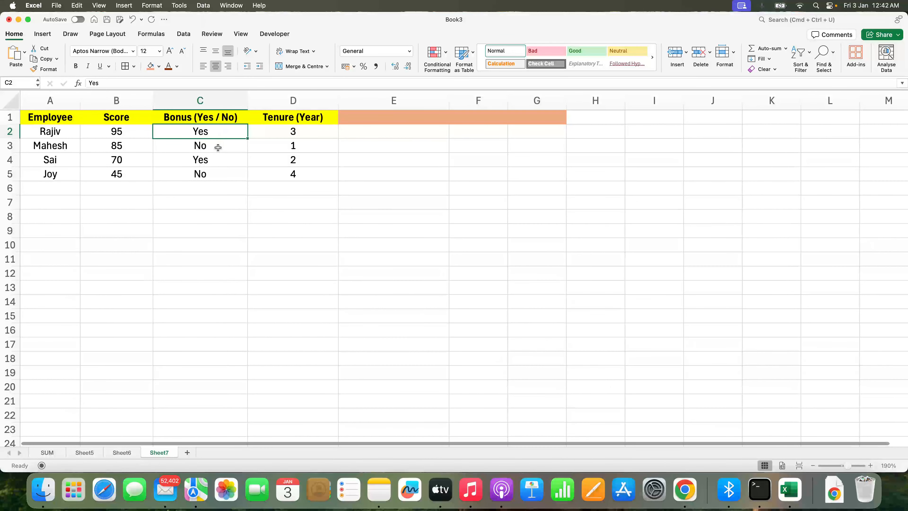
Enter the header Message in E1 and centre columns E to G horizontally
click(357, 124)
text(Me)
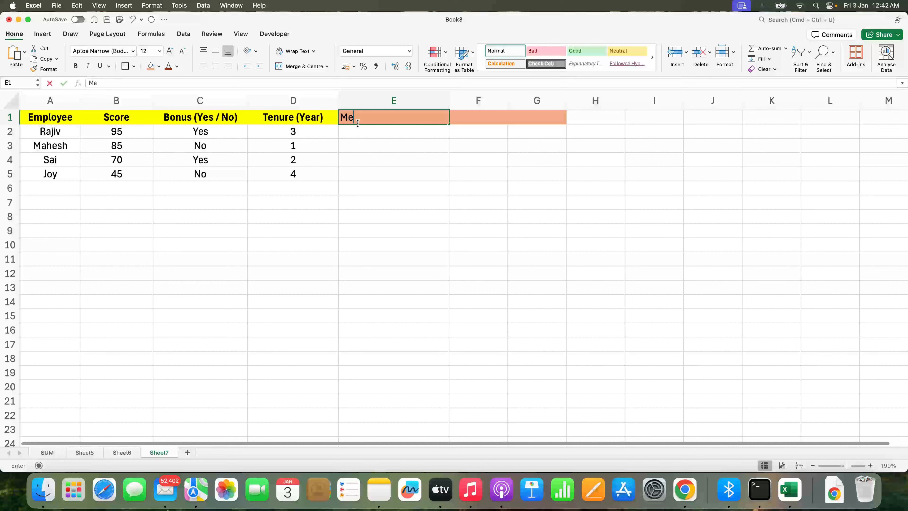
text(ssage)
key(Return)
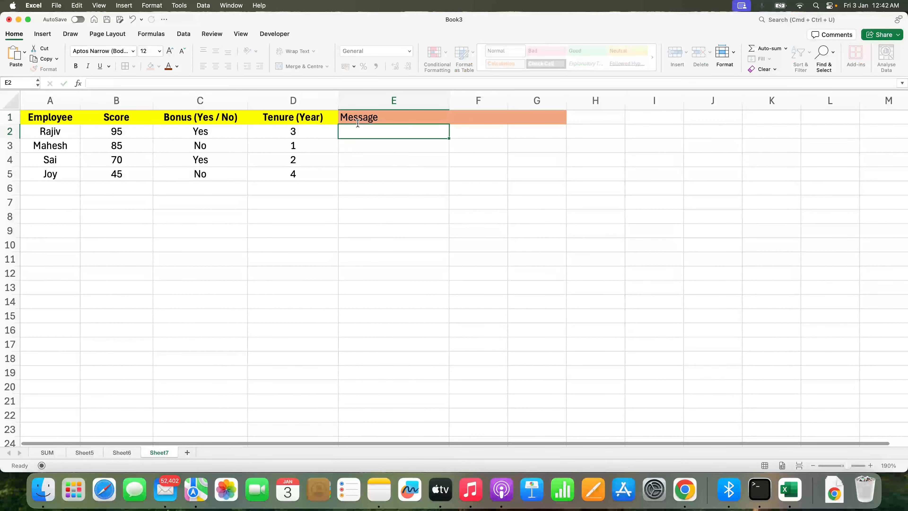
click(358, 122)
drag(369, 101, 536, 101)
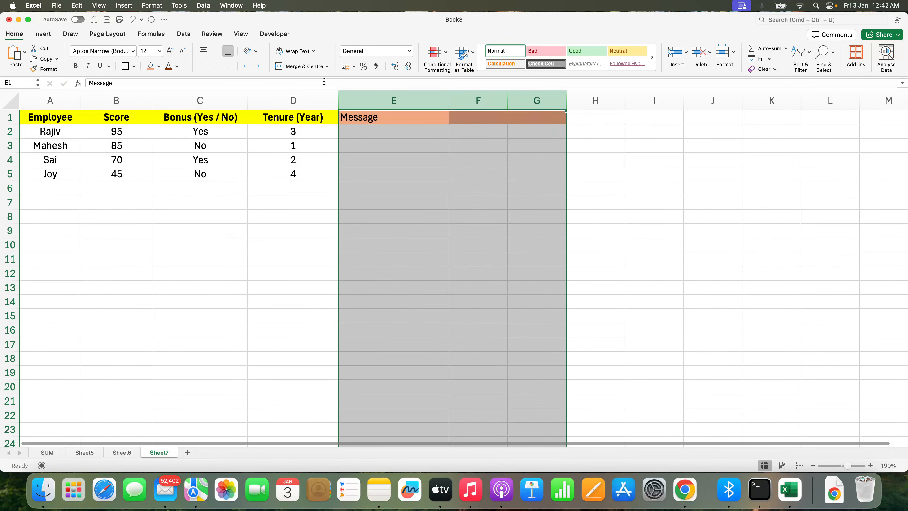
click(216, 66)
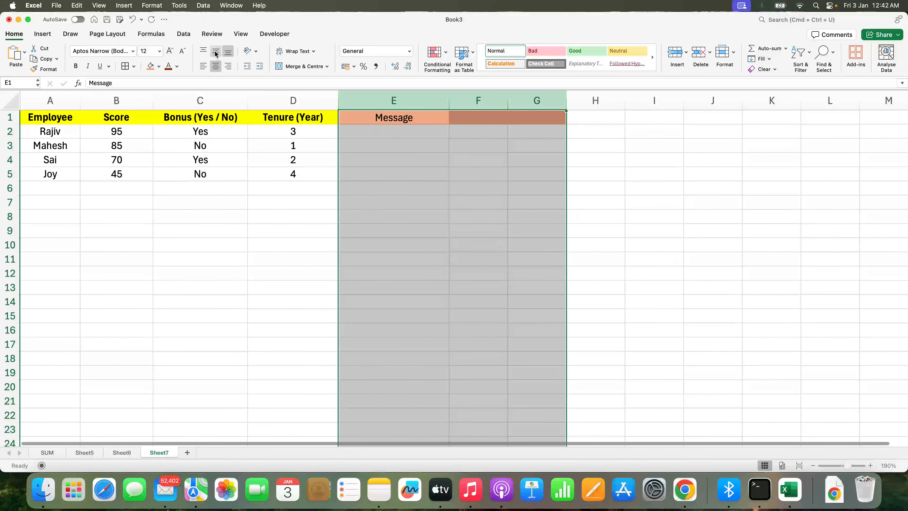
Apply borders to all cells of the table A1:D5
click(279, 174)
drag(57, 116, 296, 174)
click(124, 67)
click(191, 160)
click(395, 128)
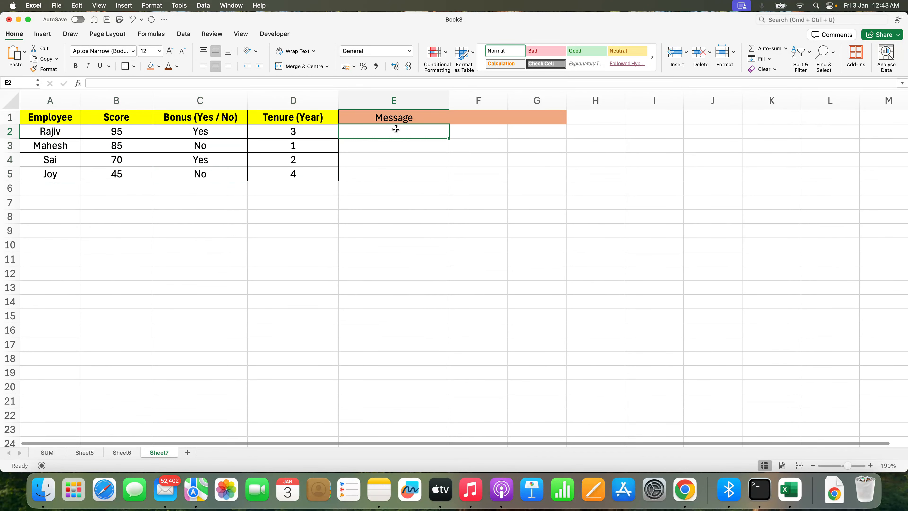
Start an IF diagram below the table with IF in E9, TRUE in E10 and Goes Here in E11
click(308, 239)
click(407, 225)
double_click(408, 225)
text(IF)
key(Return)
text(TRUE)
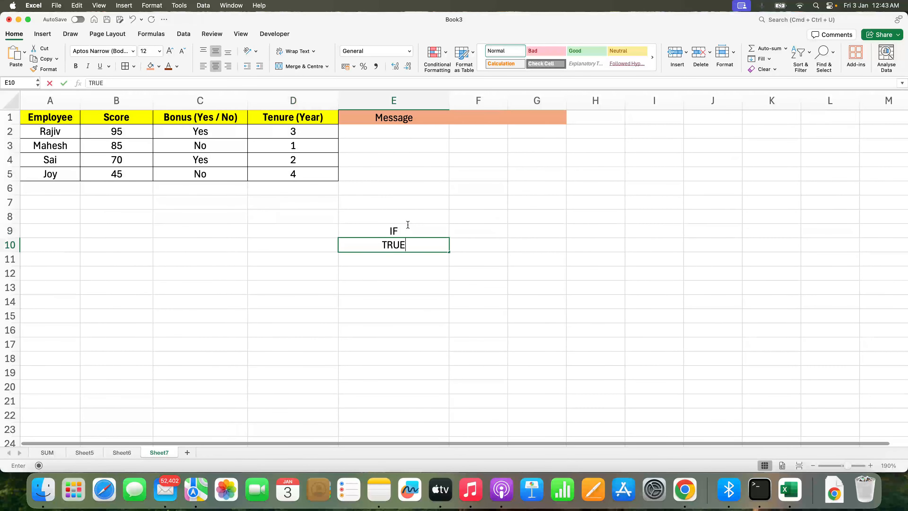
key(Return)
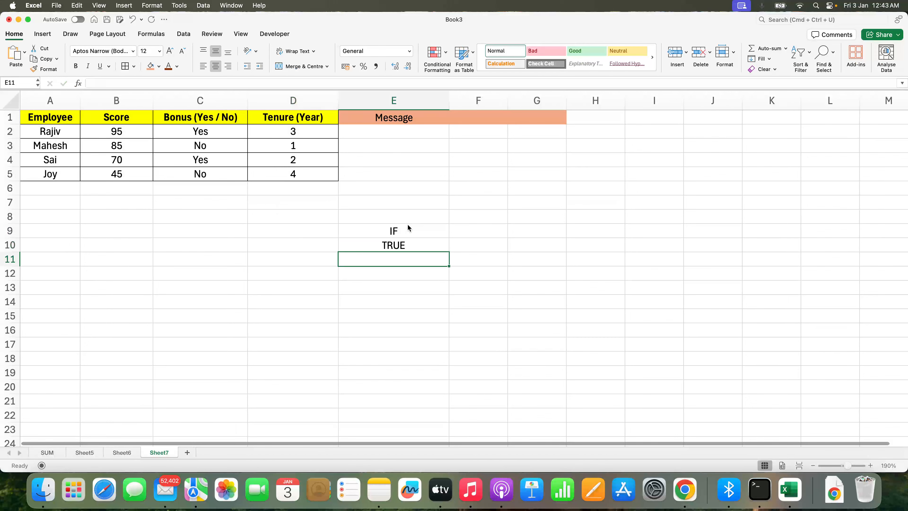
text(Goes Here)
key(Up)
key(Right)
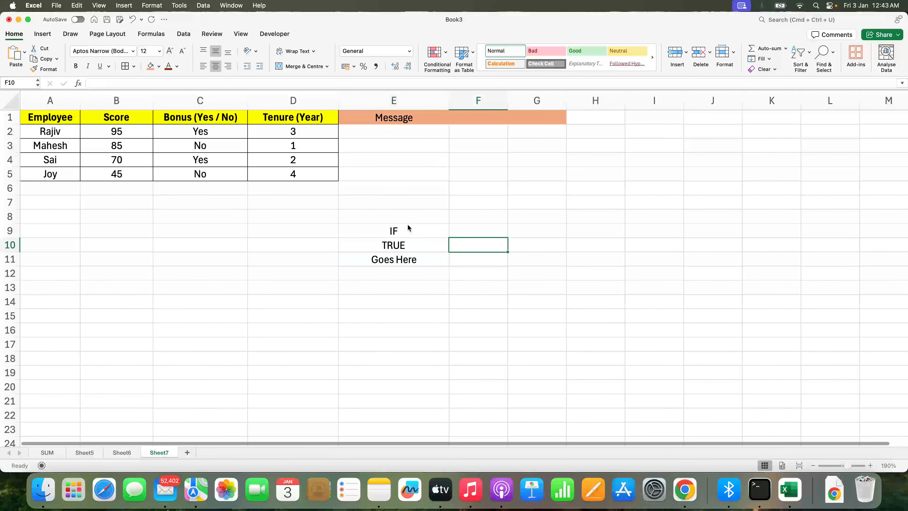
Move the TRUE and Goes Here cells from E10:E11 to D10:D11
key(Left)
key(shift+Down)
key(super+x)
key(Left)
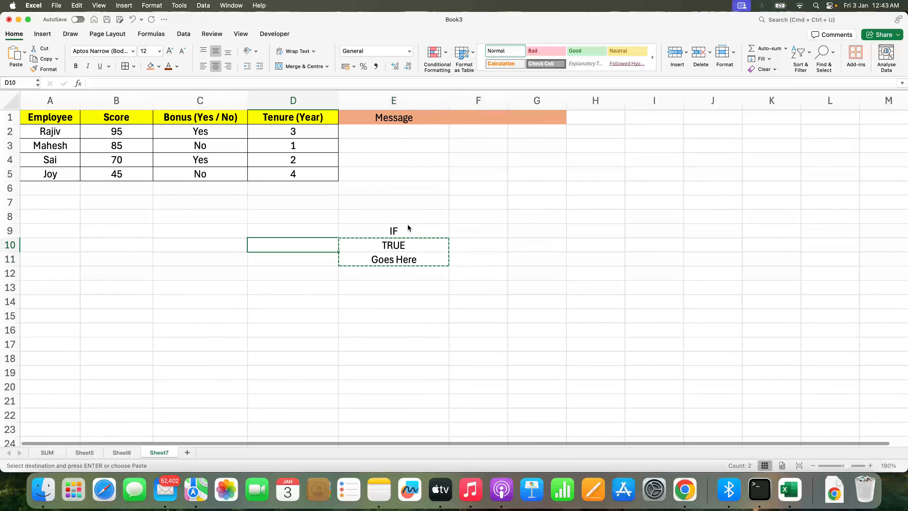
key(super+v)
Add the other branch of the diagram with FALSE in F10 and Goes Here in F11
key(Right)
key(Right)
text(FALSE)
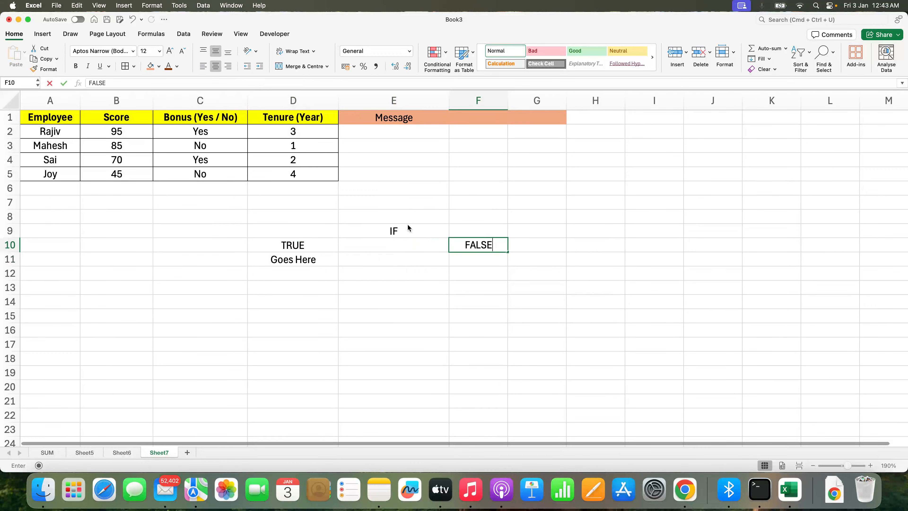
key(Return)
text(Goes Here)
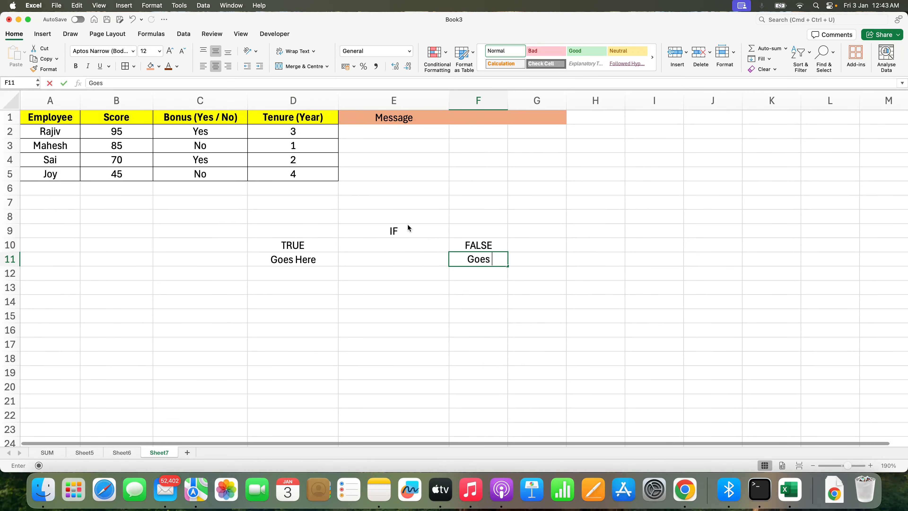
key(Return)
click(484, 246)
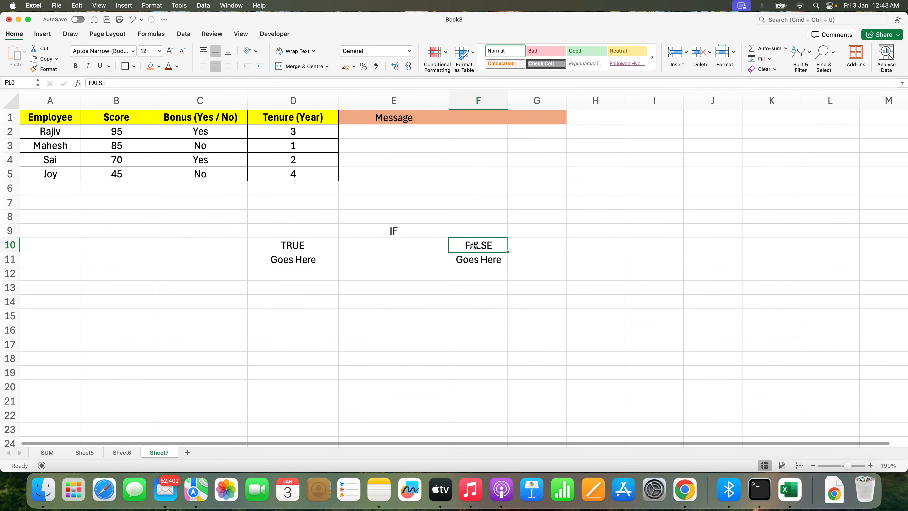
Enter the condition Bonus = Yes in E10, below the IF cell of the diagram
drag(283, 230, 515, 262)
click(514, 262)
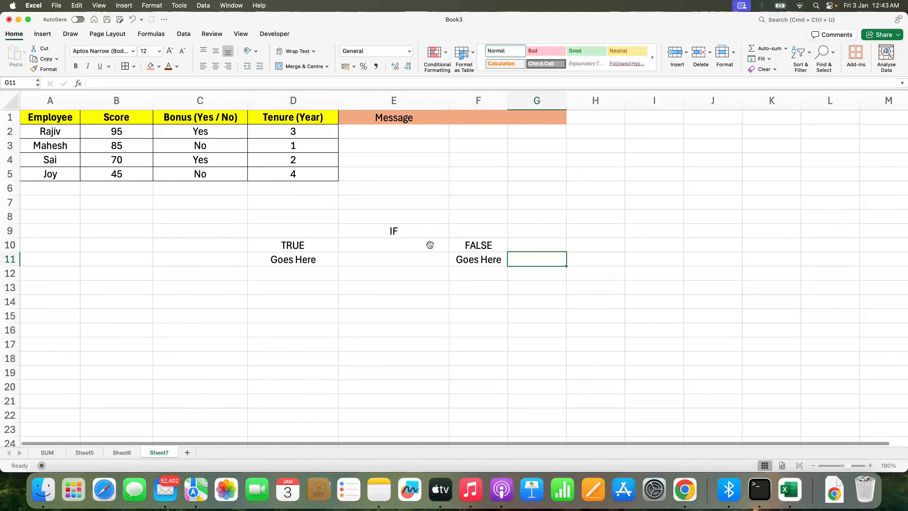
click(374, 248)
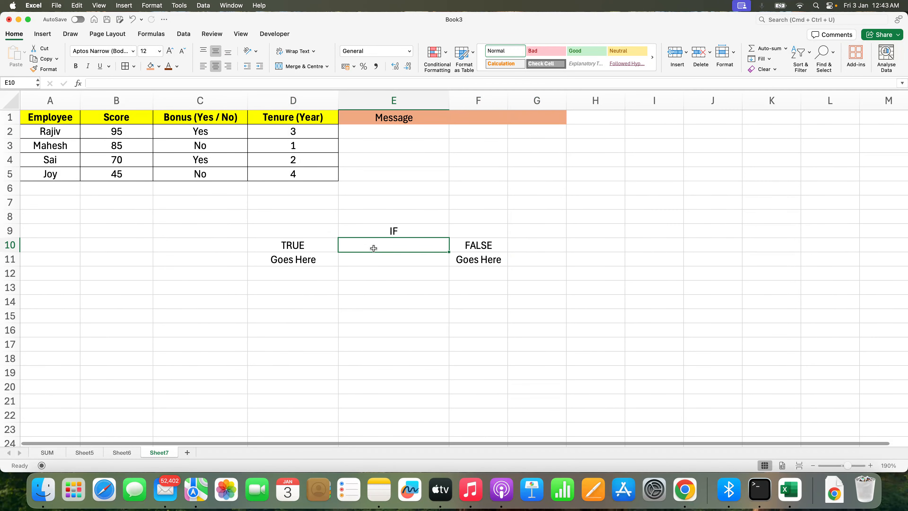
text(Bonus = Yes)
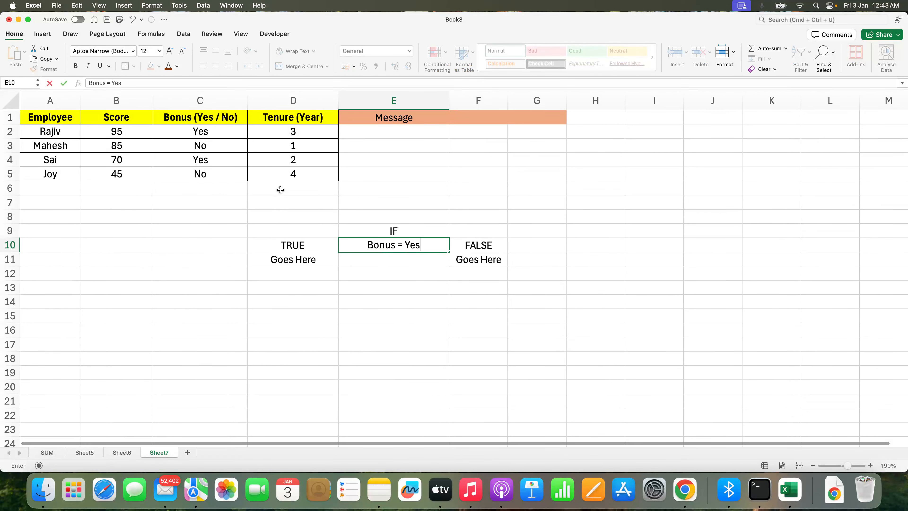
key(Return)
Replace the placeholder below TRUE in D11 with Eligible for Bonus
click(292, 262)
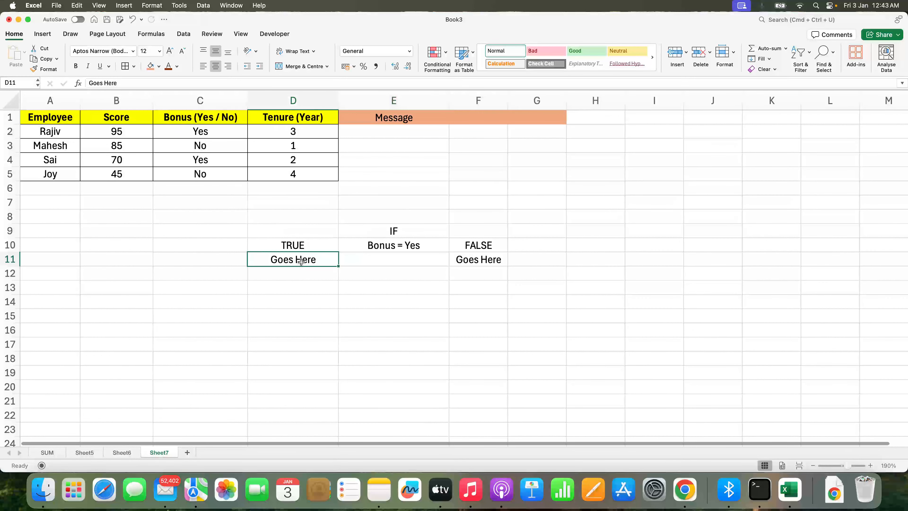
text(Eligible fo)
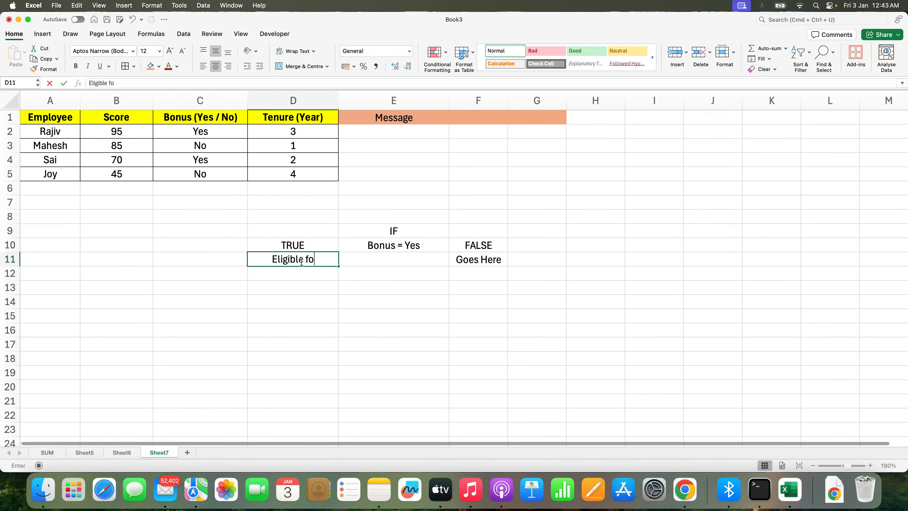
text(r Bonus)
key(Return)
key(Up)
key(Up)
key(Right)
key(Up)
key(Down)
key(Left)
key(Right)
key(Right)
key(Down)
key(Up)
key(Left)
Replace the placeholder below FALSE in F11 with Not Eligible for Bonus and fit column F to its text
click(477, 245)
key(Down)
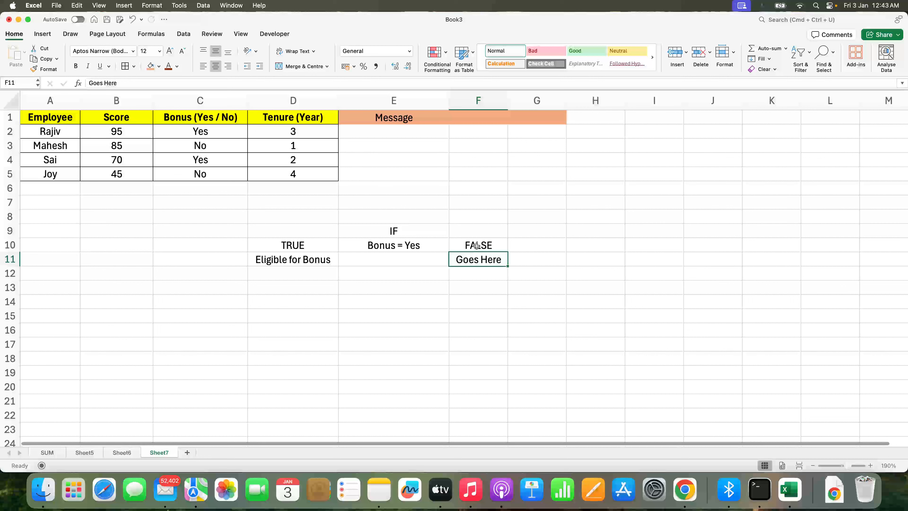
text(Not Elig)
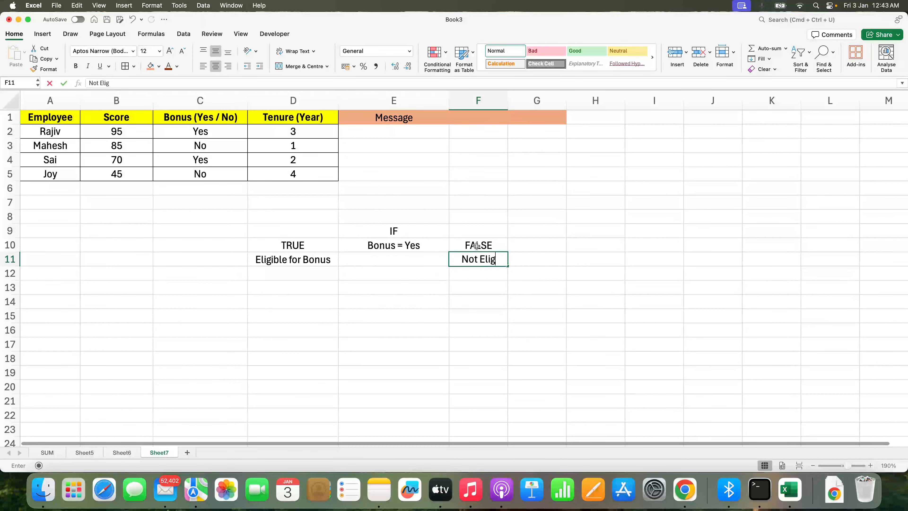
text(ible for Bonus)
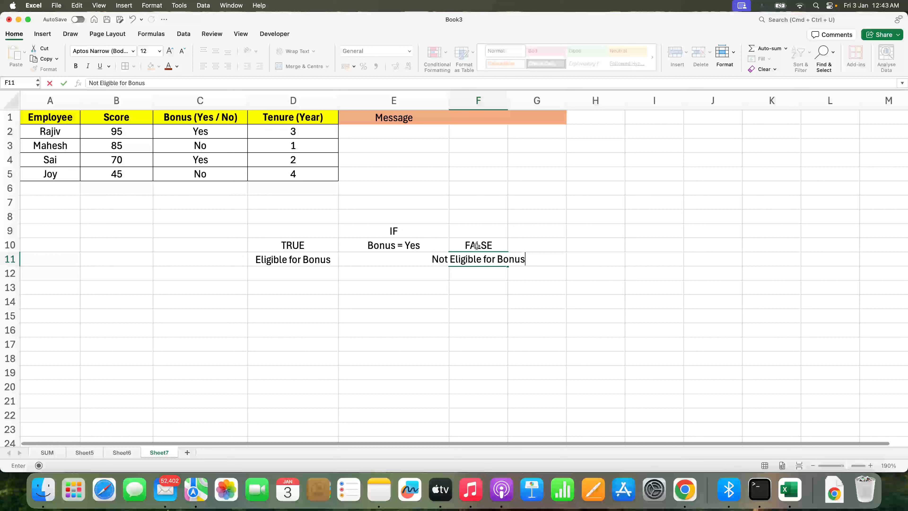
key(Return)
double_click(508, 100)
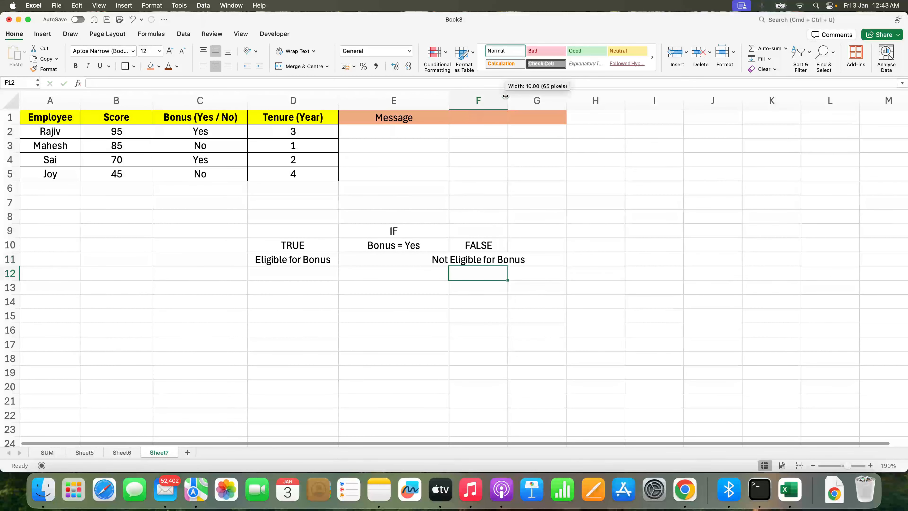
In E2, enter an IF formula that returns "Eligible for Bonus" when C2 equals "Yes" and "Not Eligible for Bonus" otherwise
key(Up)
key(Up)
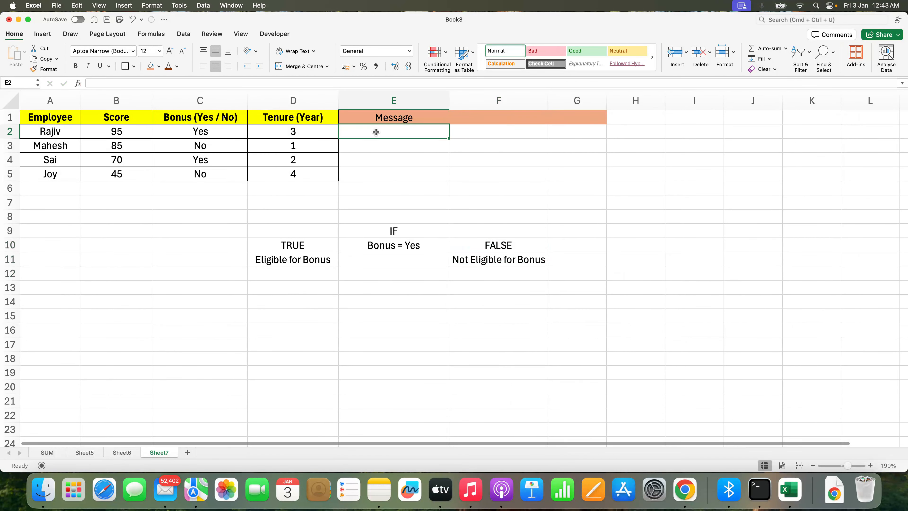
text(=if()
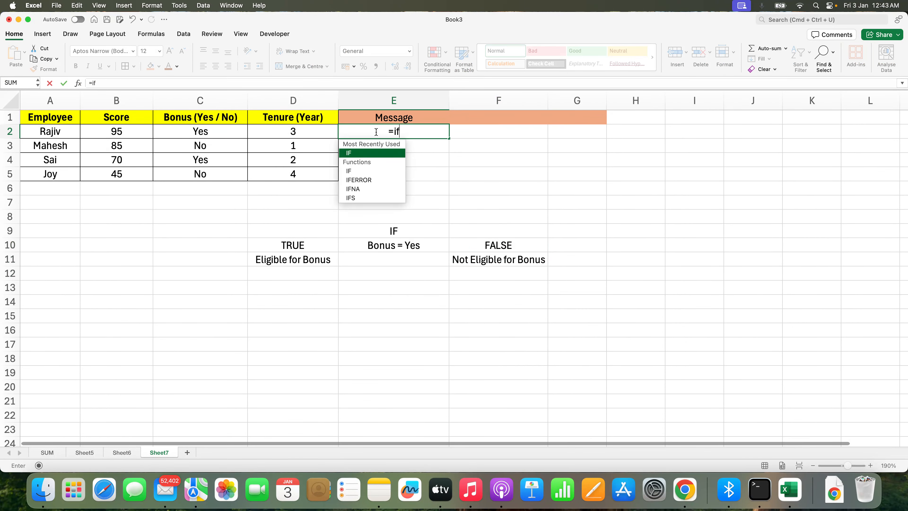
click(211, 130)
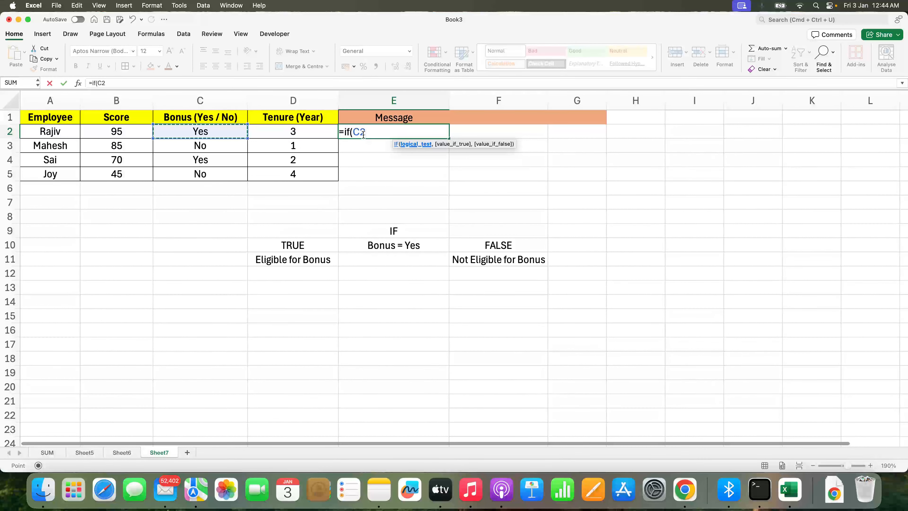
text(=)
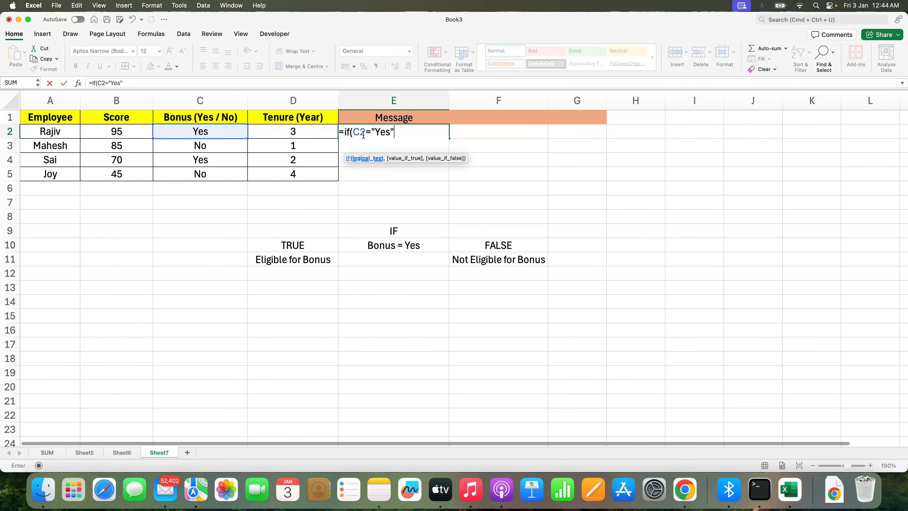
text("Yes", ")
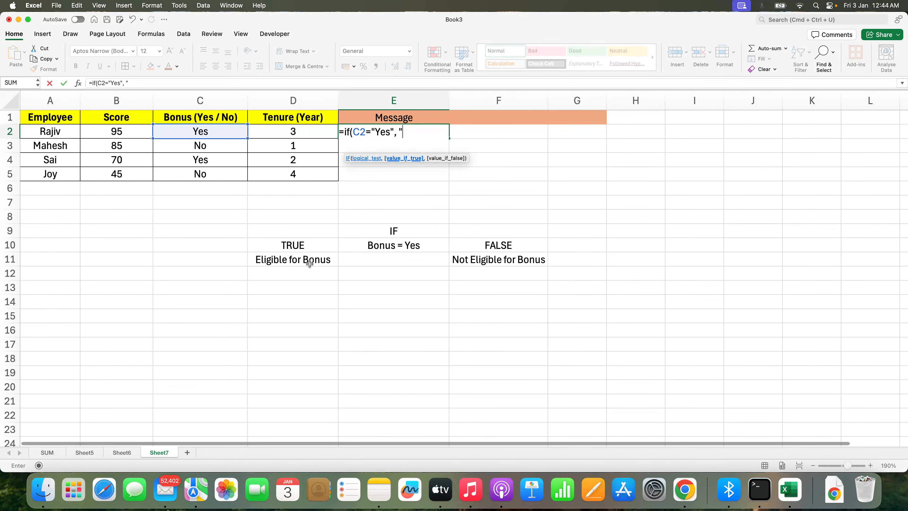
text(Eligible for Bonu)
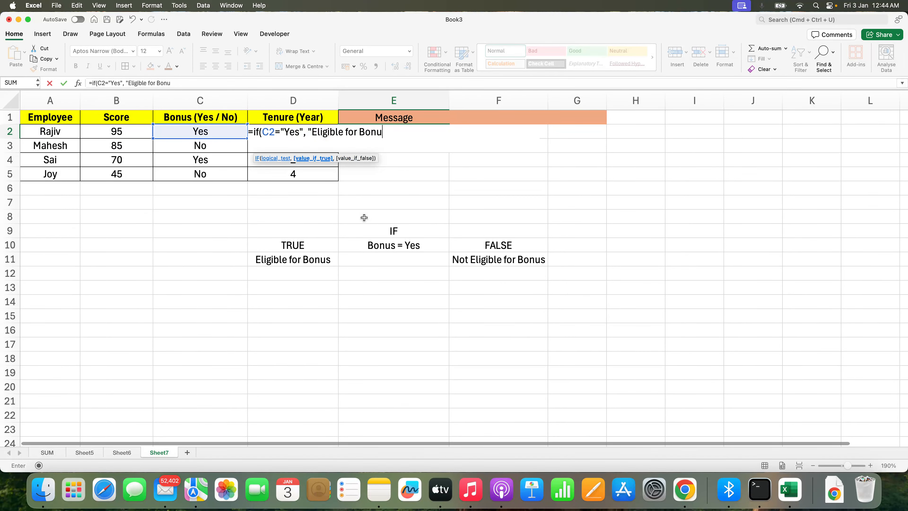
text(s",)
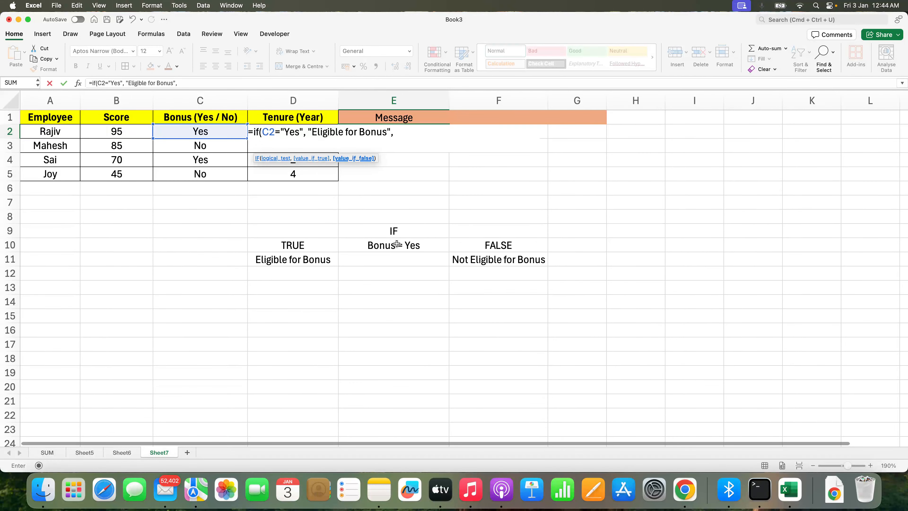
text( "Nt)
text(ot Eli)
text(gible for Bo)
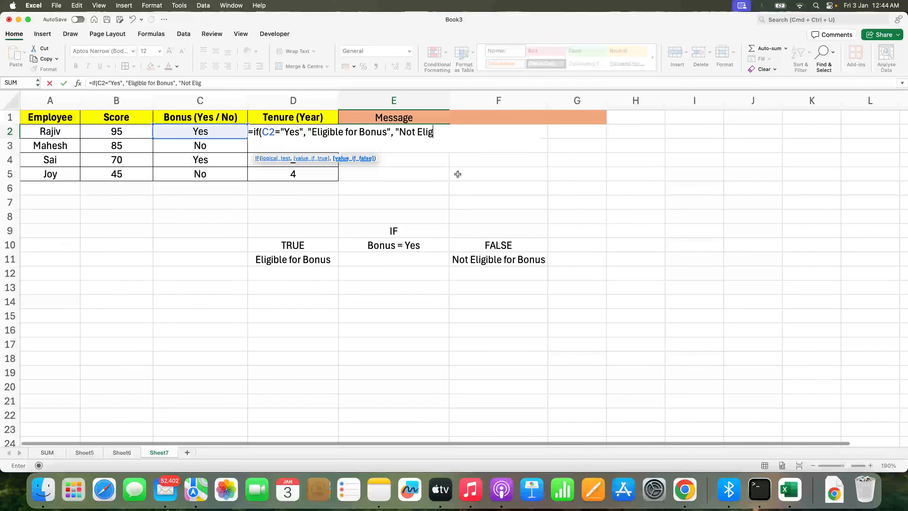
text(nus"))
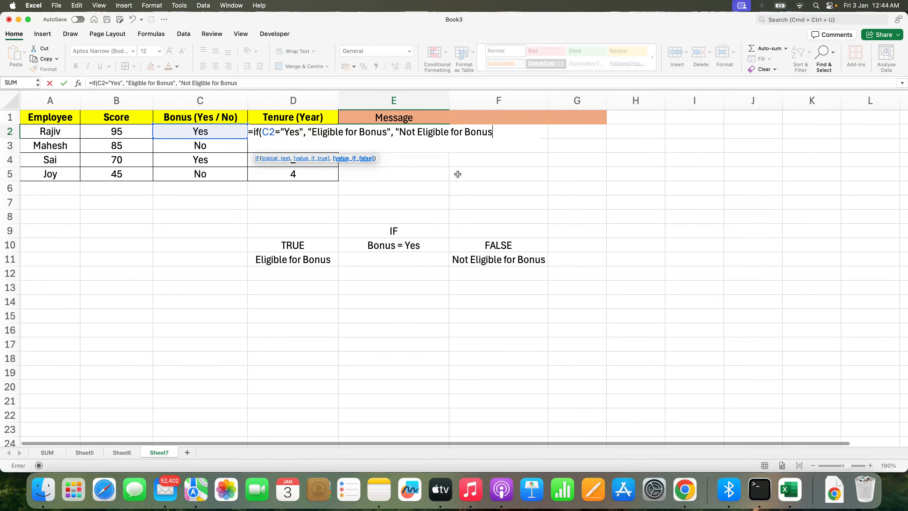
key(Return)
key(Up)
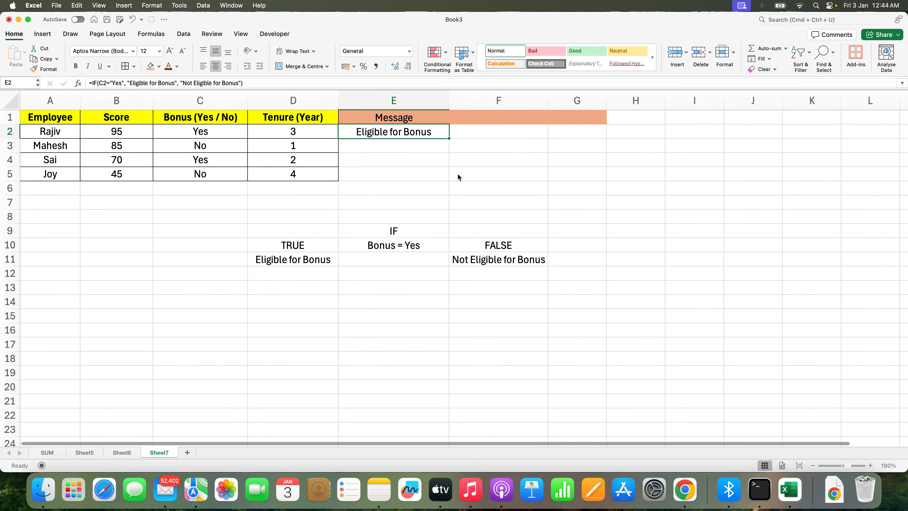
Fill the Message formula from E2 down to E5 and check the filled cells
shift+click(396, 175)
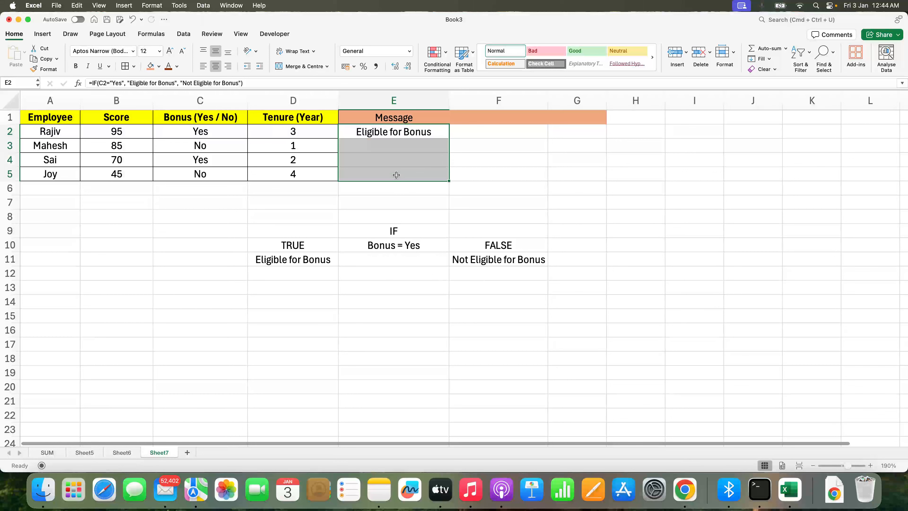
key(super+d)
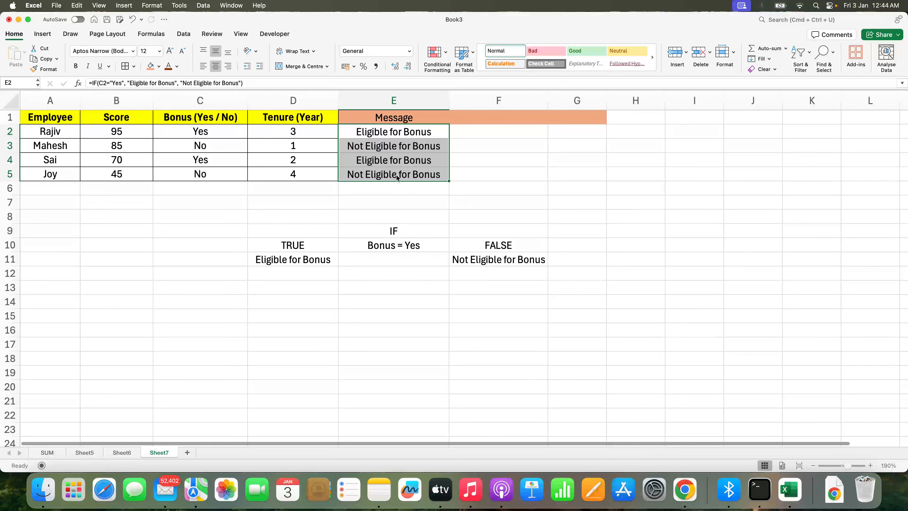
click(397, 203)
drag(395, 132, 395, 158)
click(391, 133)
click(393, 147)
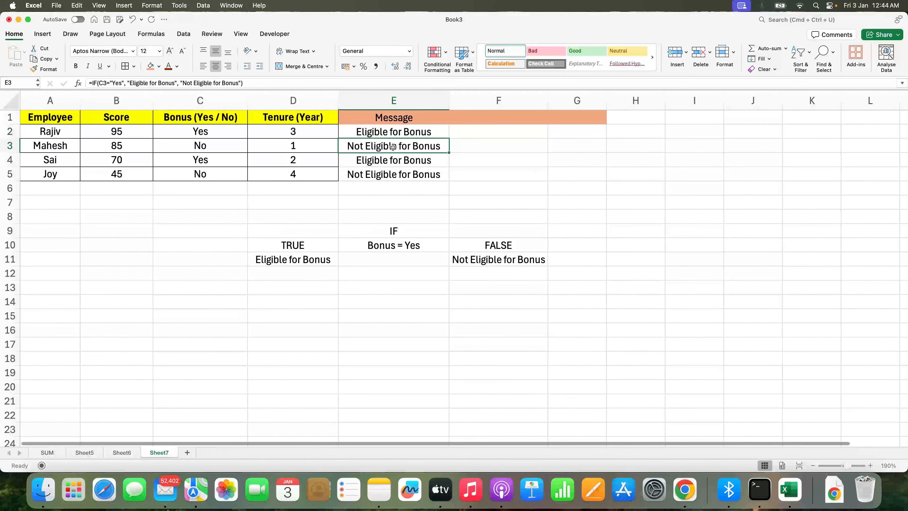
Test the message formula in E3 by setting the bonus in C3 to Yes, and undo the change
click(213, 148)
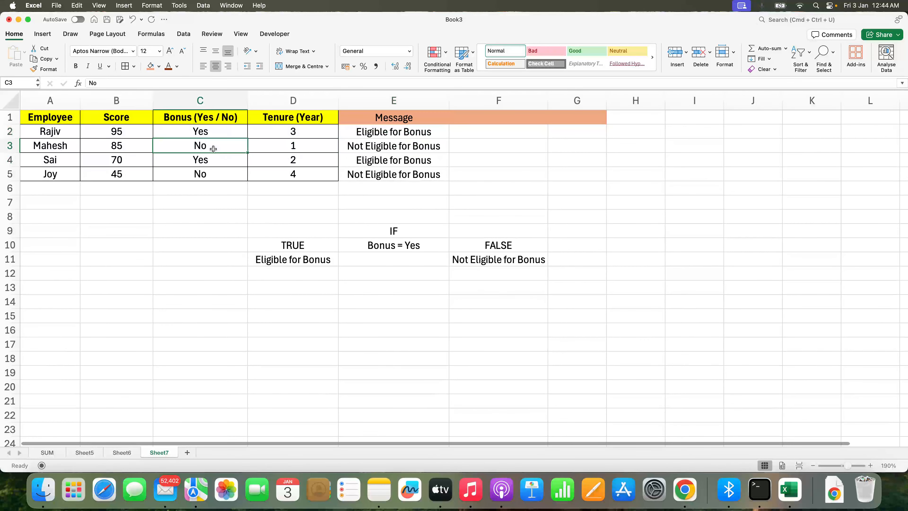
text(Yes)
key(Return)
click(410, 145)
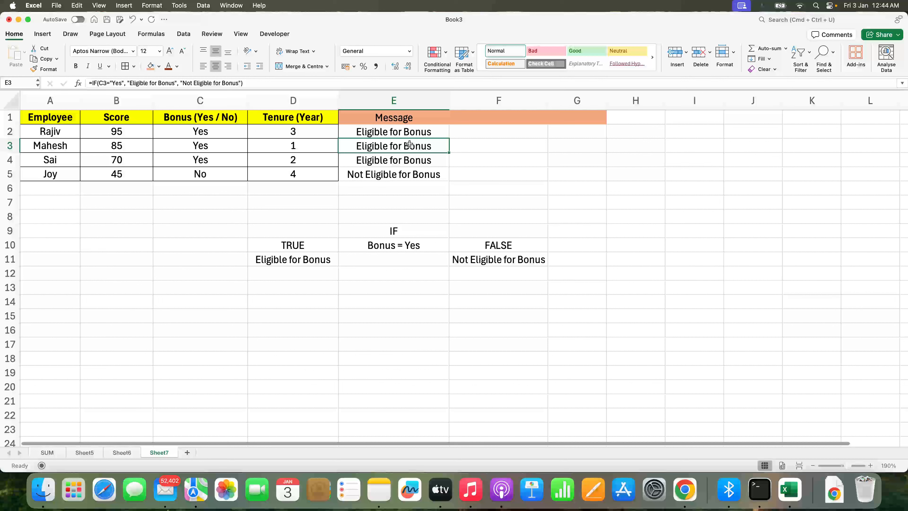
key(super+z)
click(398, 134)
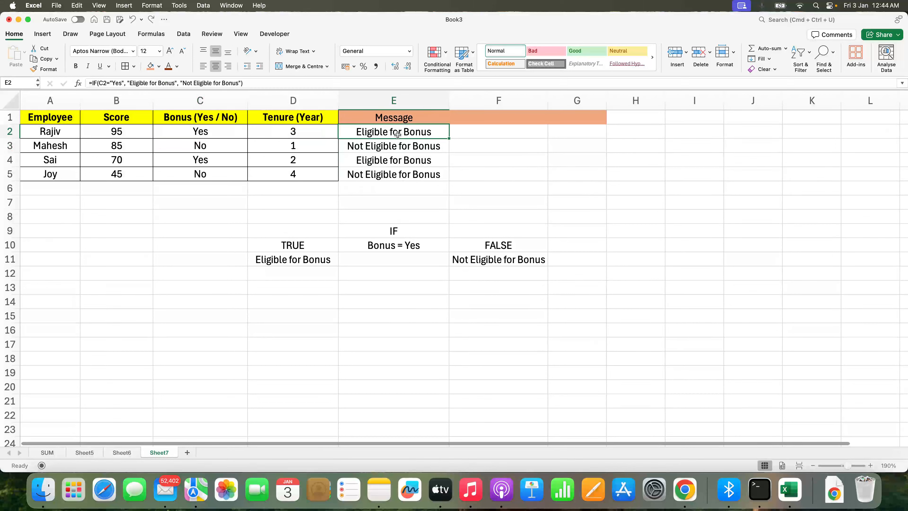
Copy table rows 1 to 5 from Sheet7 into a new worksheet and widen the Message column there
click(11, 101)
click(219, 159)
drag(11, 118, 12, 175)
key(super+c)
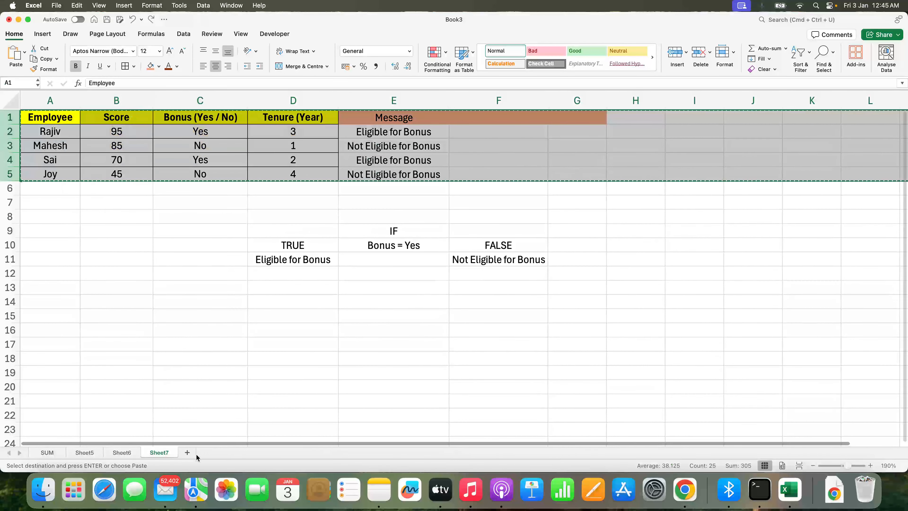
click(187, 453)
key(super+v)
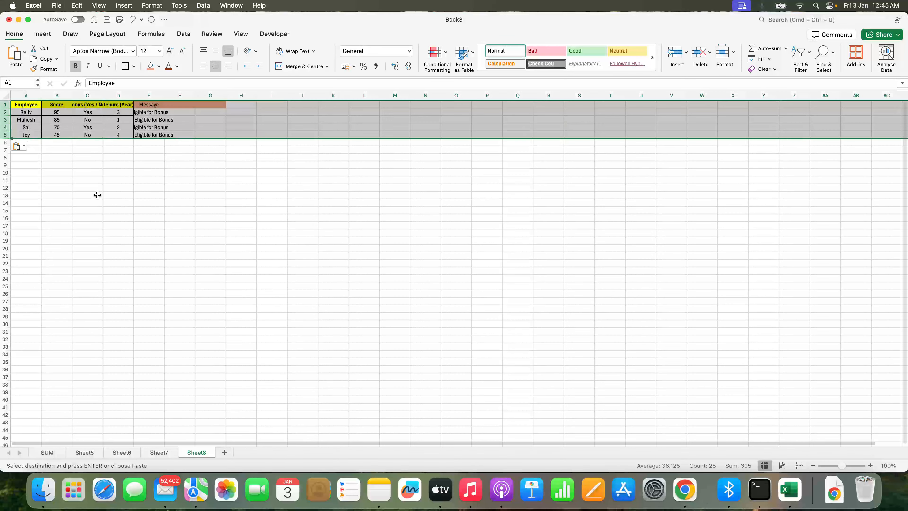
click(149, 135)
drag(164, 93, 233, 93)
click(183, 104)
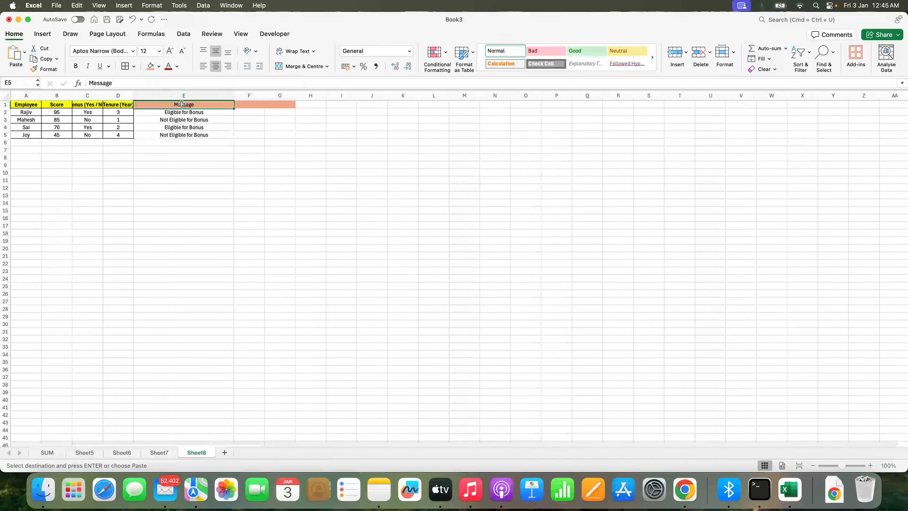
Copy the Employee and Message columns of Sheet8 into another new worksheet and return to Sheet8
click(22, 95)
super+click(207, 95)
click(225, 452)
key(super+v)
click(95, 119)
click(96, 112)
click(207, 452)
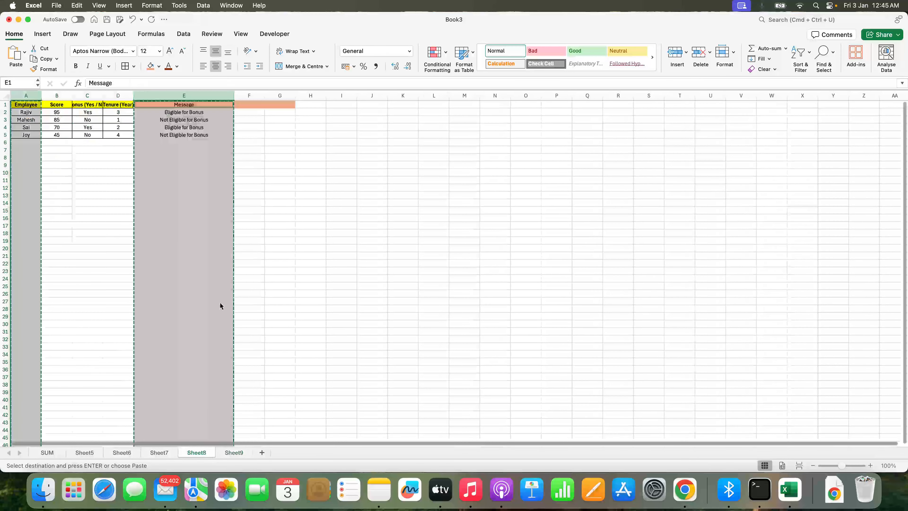
click(181, 129)
key(Escape)
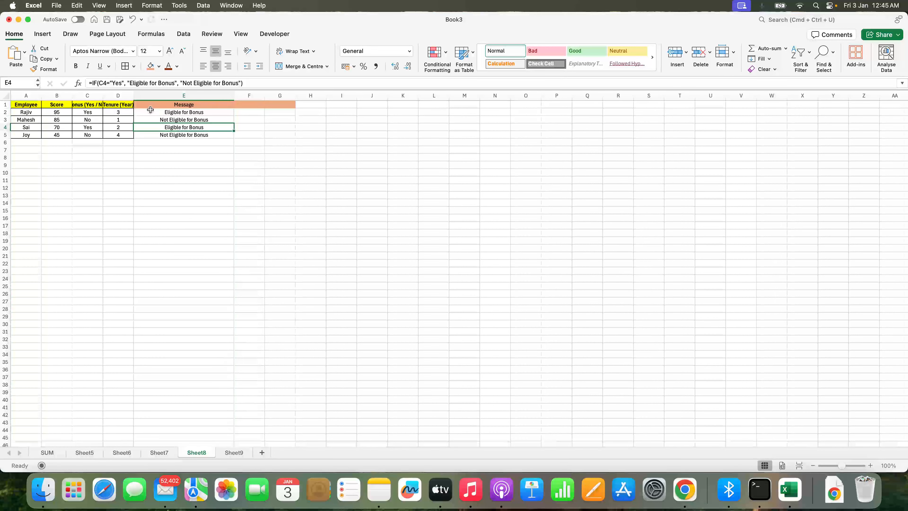
Copy the Message cells E1:E5 to J1, compare them with the originals, and clear column J
drag(29, 104, 28, 135)
drag(184, 104, 184, 135)
key(super+c)
click(361, 102)
key(super+v)
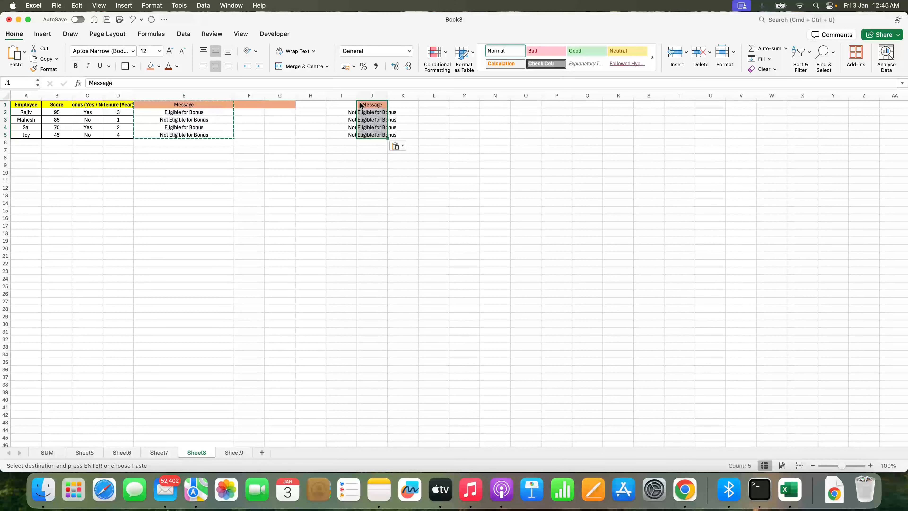
click(370, 127)
click(194, 119)
click(204, 112)
key(Escape)
click(374, 95)
key(Delete)
click(272, 210)
Return to Sheet7 and review the Message results in E2:E5 against the IF diagram's TRUE and FALSE branches
click(159, 453)
click(324, 202)
drag(408, 132, 407, 171)
click(406, 170)
click(397, 350)
click(382, 231)
click(322, 245)
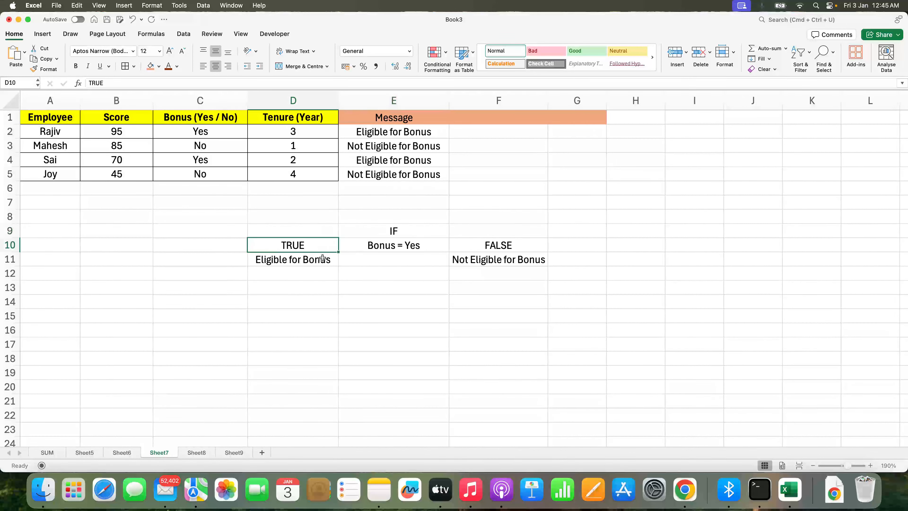
click(508, 246)
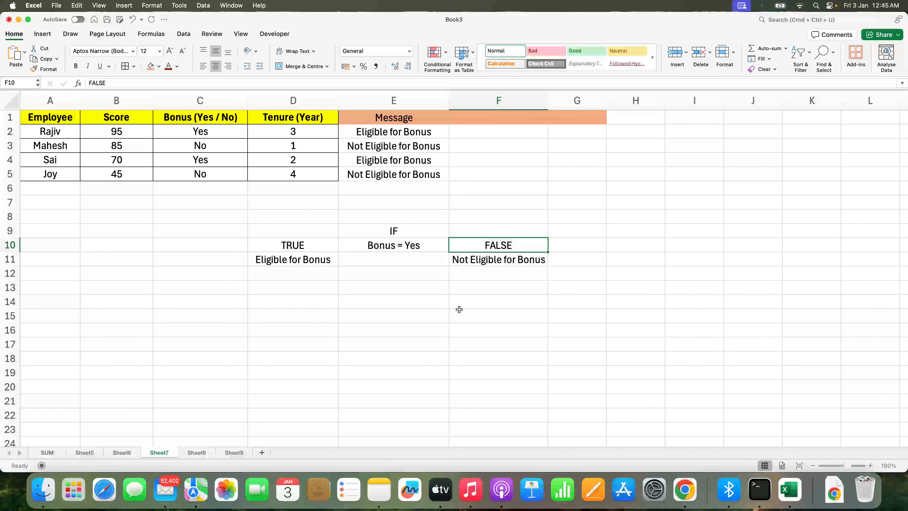
click(384, 274)
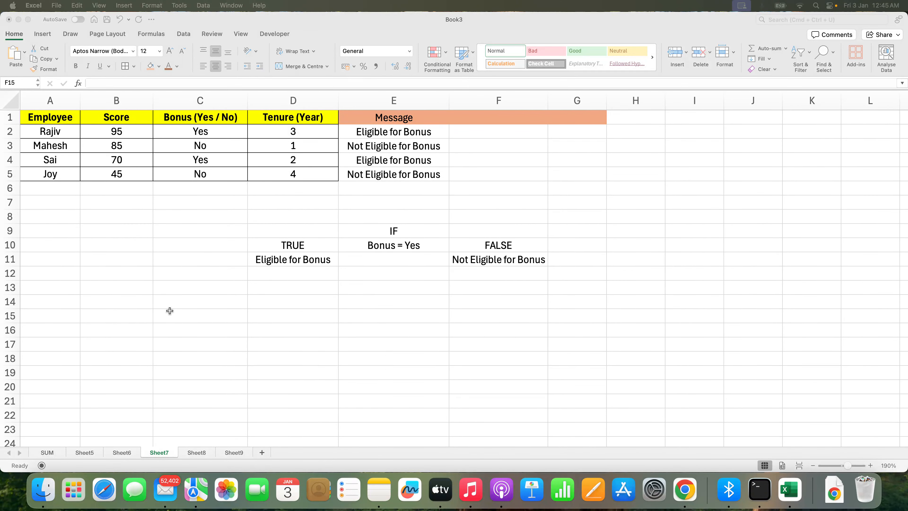
Start a second diagram with IF in E14 and the condition Score > 90 in E15
click(408, 298)
key(Down)
key(Down)
text(IF)
key(Return)
text(Scor)
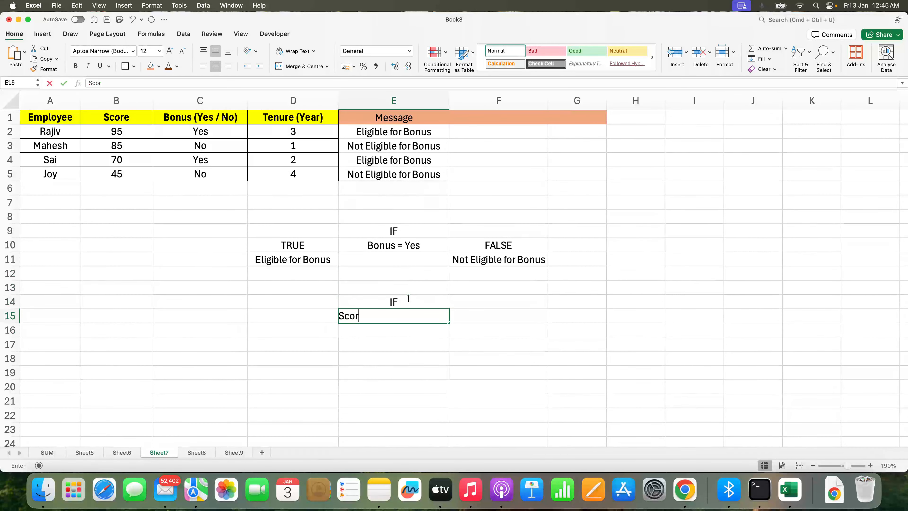
text(e)
key(Return)
key(Up)
double_click(417, 316)
text(> 90)
key(Return)
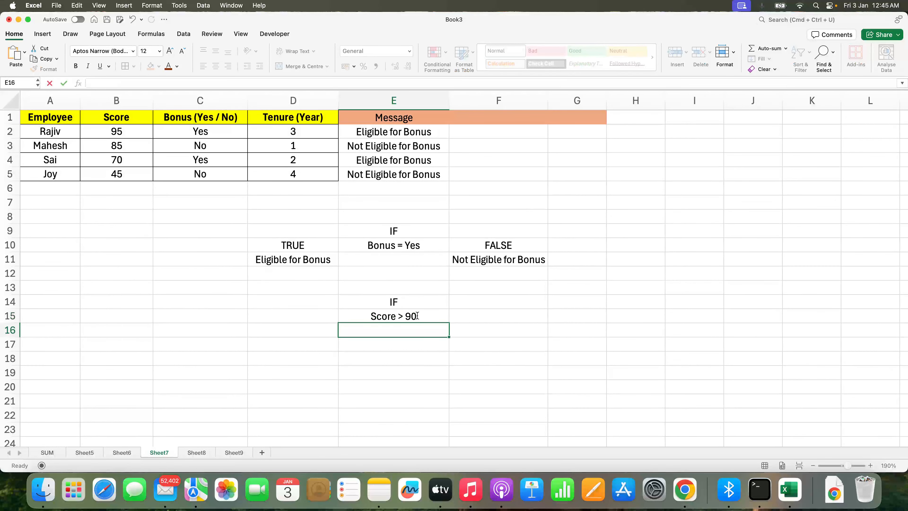
Enter TRUE in D15 with the outcome Excellent beneath it in D16
click(299, 315)
text(TRUE)
key(Return)
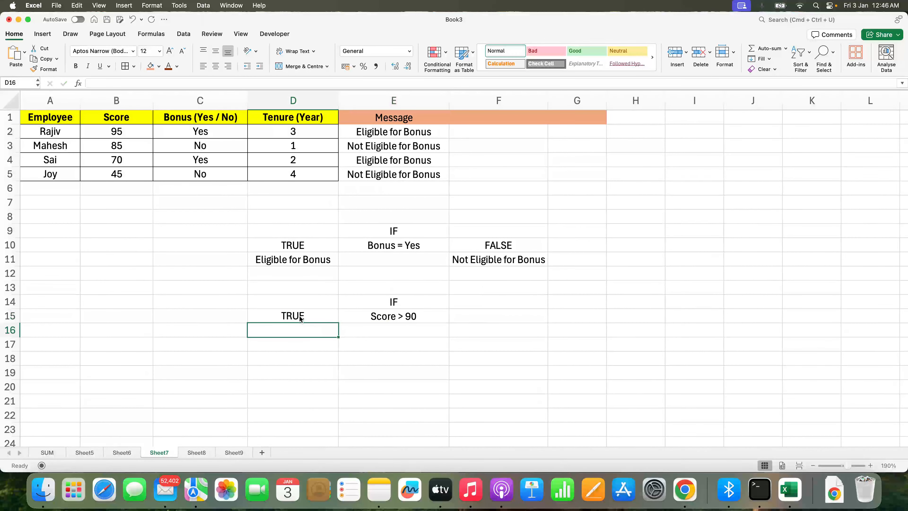
text(Excellent)
key(Return)
Enter FALSE in F15 with the outcome Not Excellent beneath it in F16
key(Up)
key(Up)
key(Right)
key(Right)
text(FALSE)
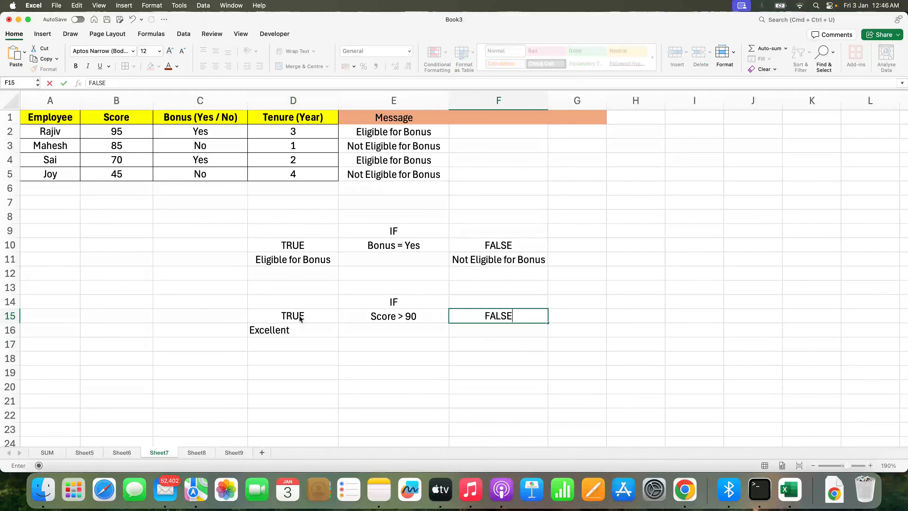
key(Return)
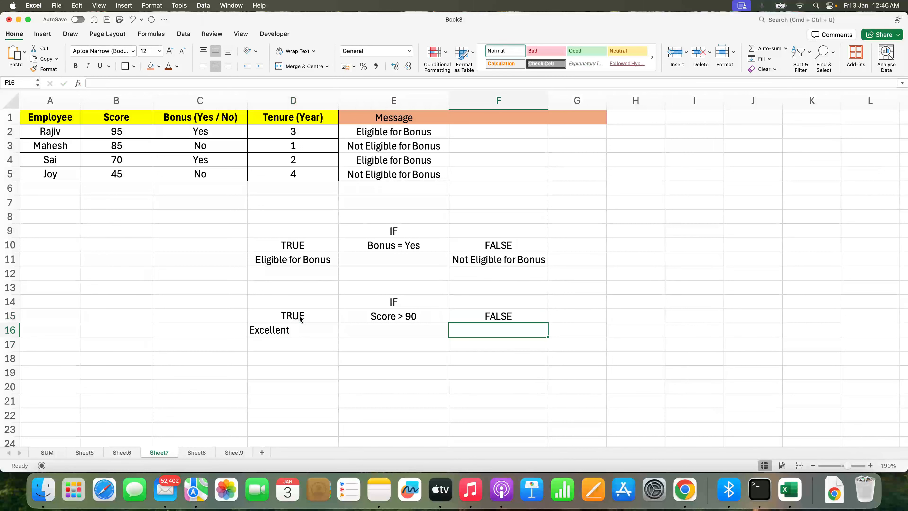
text(Not Excellent)
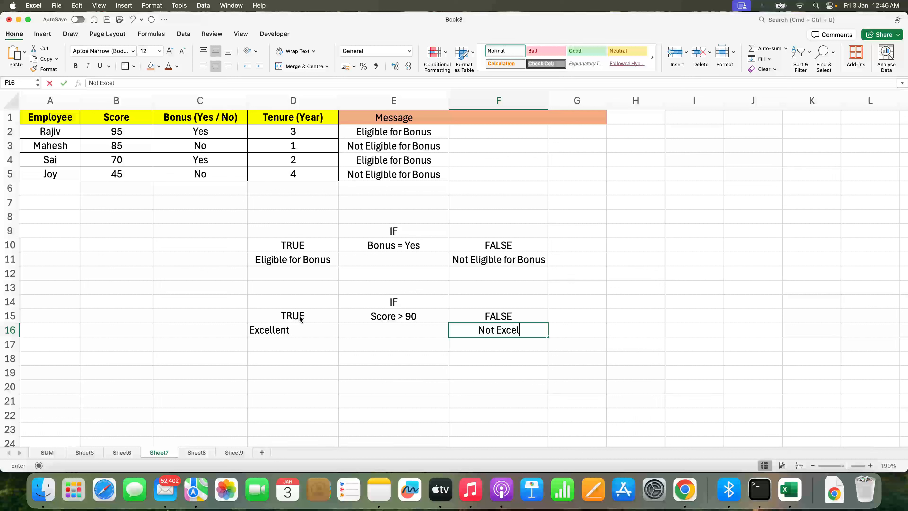
key(Return)
Clear the FALSE branch cells F15:F16 of the score diagram
key(Up)
key(Up)
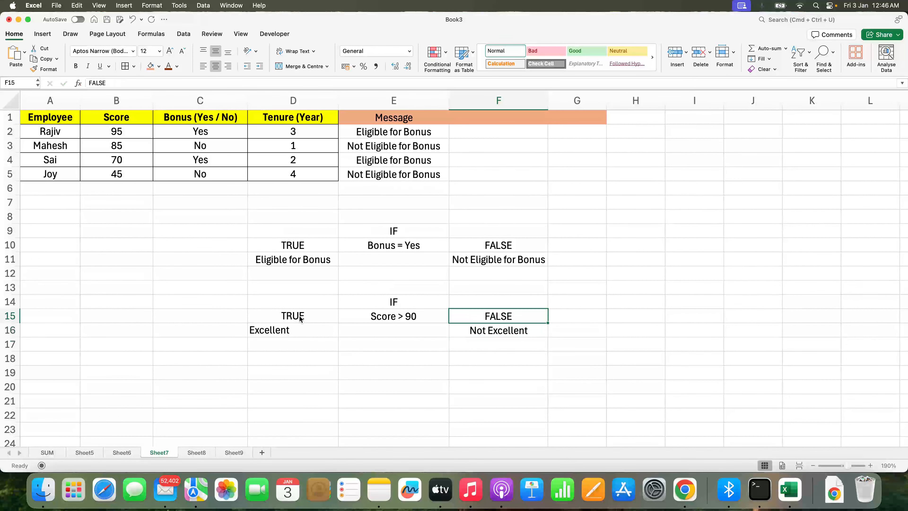
key(shift+Down)
key(Delete)
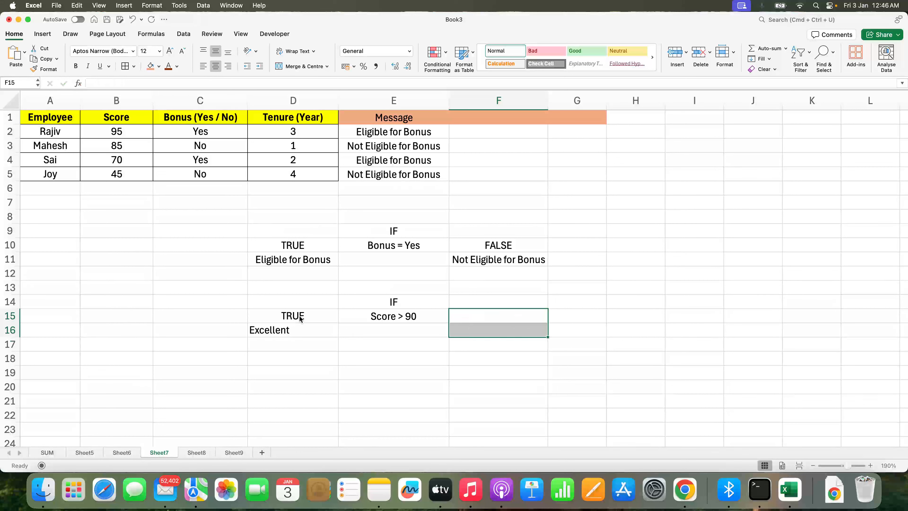
key(shift+Up)
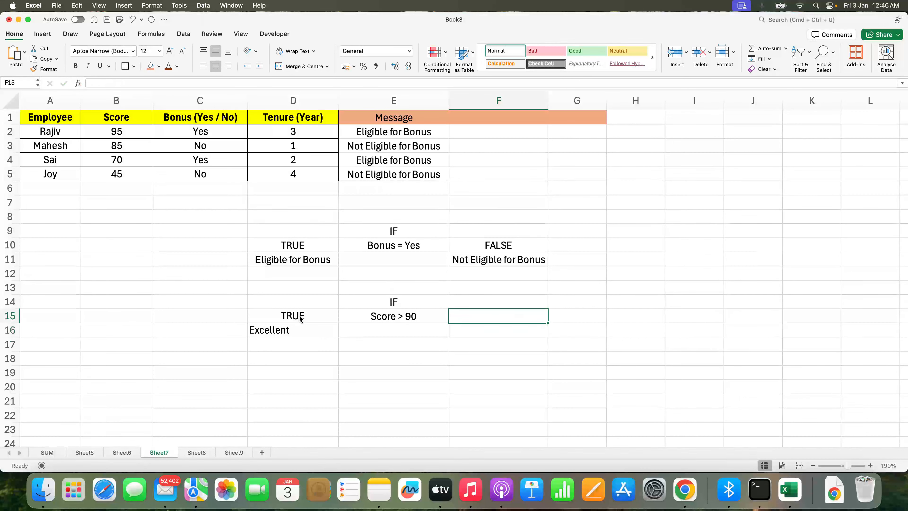
Enter the nested condition IF SCORE >= 60 in F15 as the second branch of the score diagram
text(i)
key(BackSpace)
key(BackSpace)
text(IF)
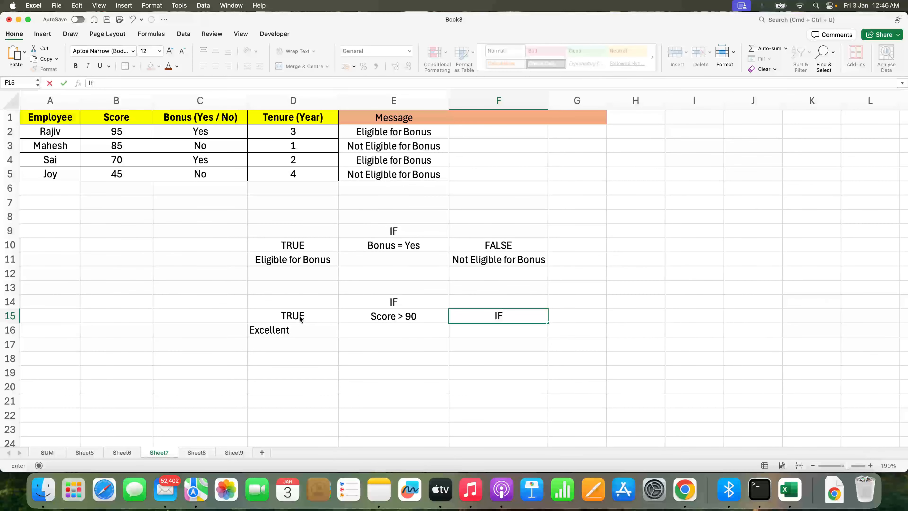
key(Return)
text(SCORE)
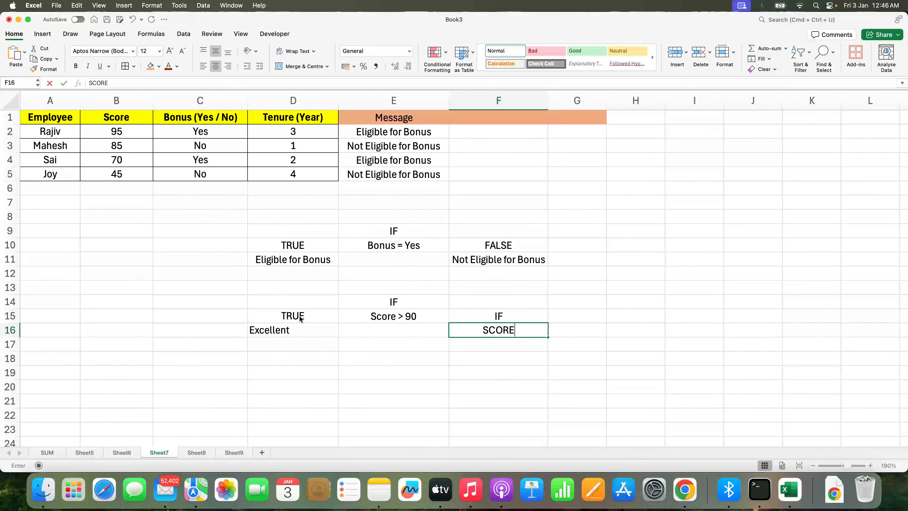
key(Escape)
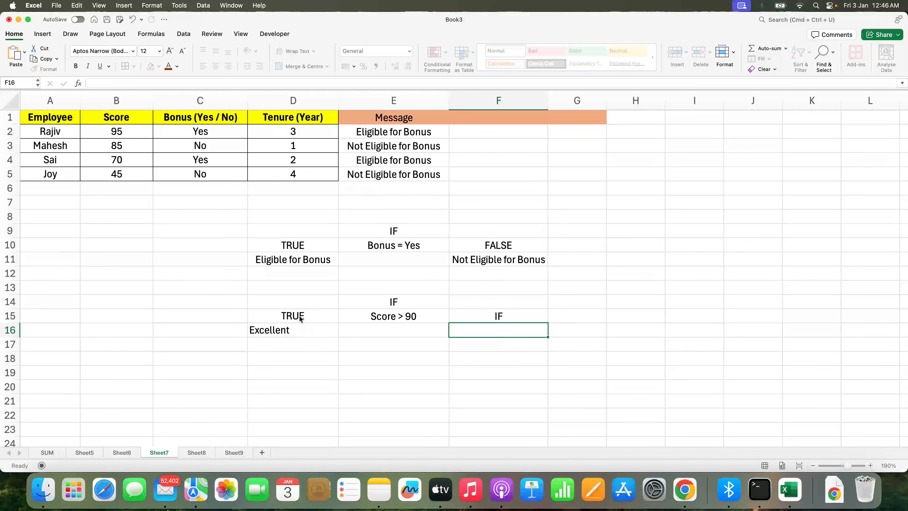
key(Up)
key(F2)
text(SCORE )
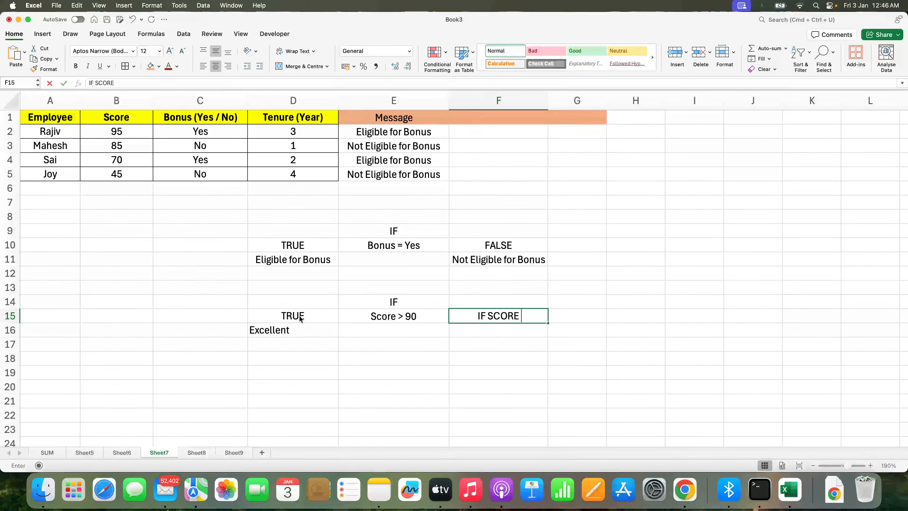
text(>)
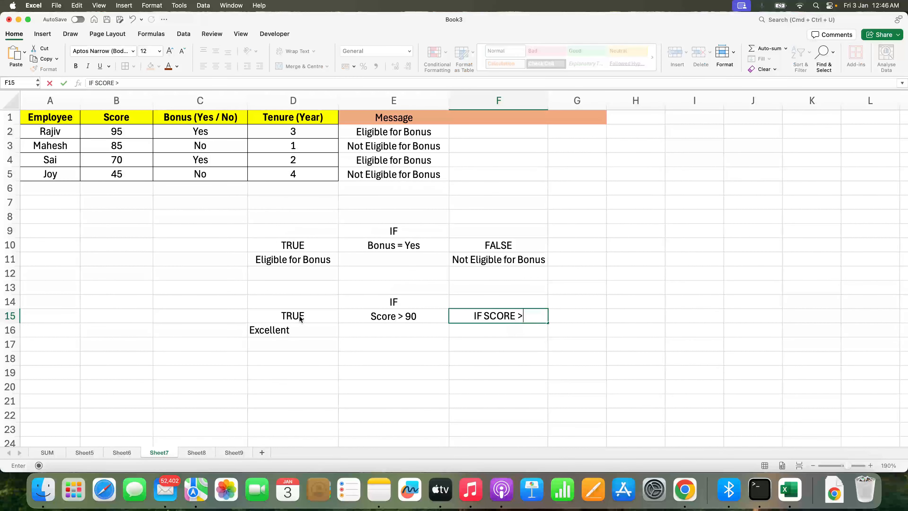
text(= 60)
key(Return)
Enter the outcome GOOD in F16 under the nested condition
key(Up)
key(Left)
key(Up)
key(Up)
key(Down)
key(Down)
key(Right)
key(Down)
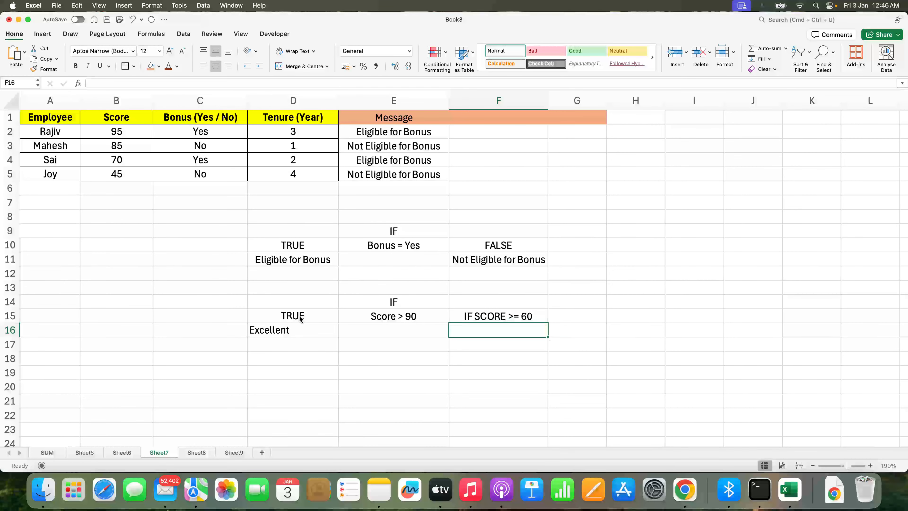
text(GOOD)
key(Tab)
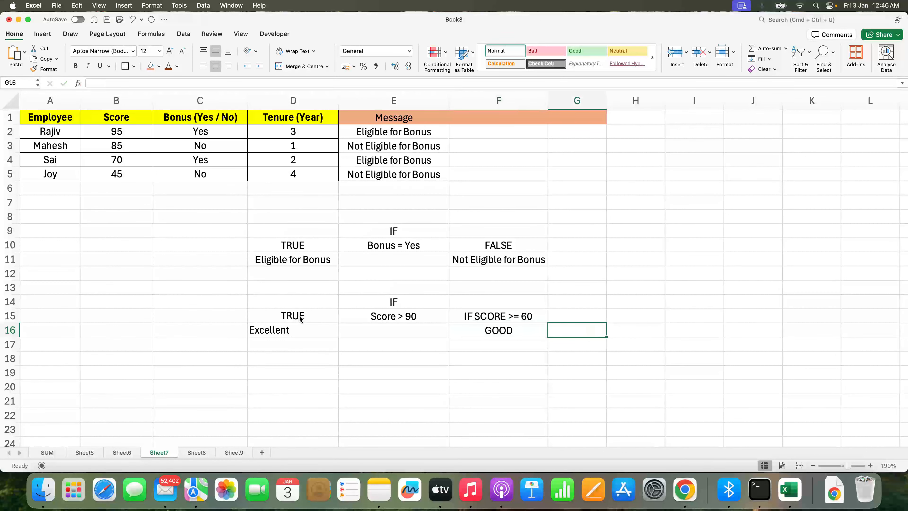
Enter the outcome NEEDS IMPROVEMENT in G16 and fit column G's width to the text
text(NEEDS IMR)
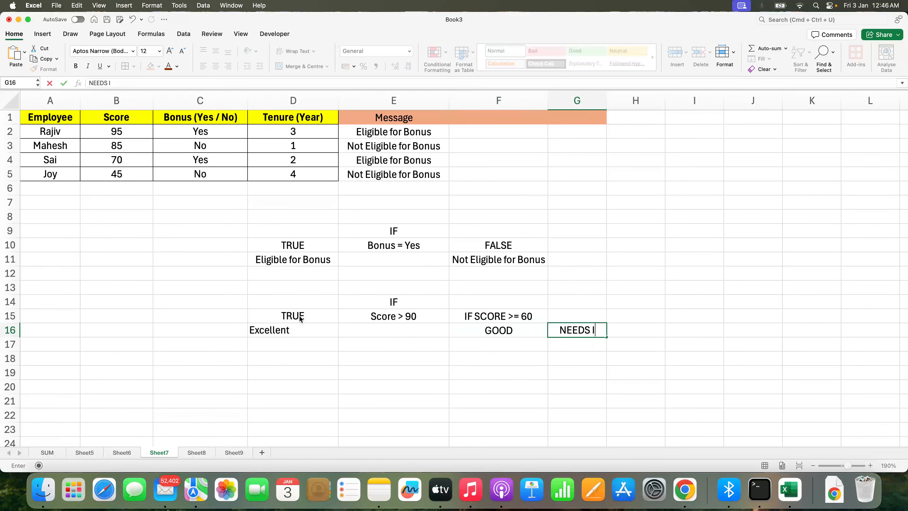
key(BackSpace)
text(PROVEMENT)
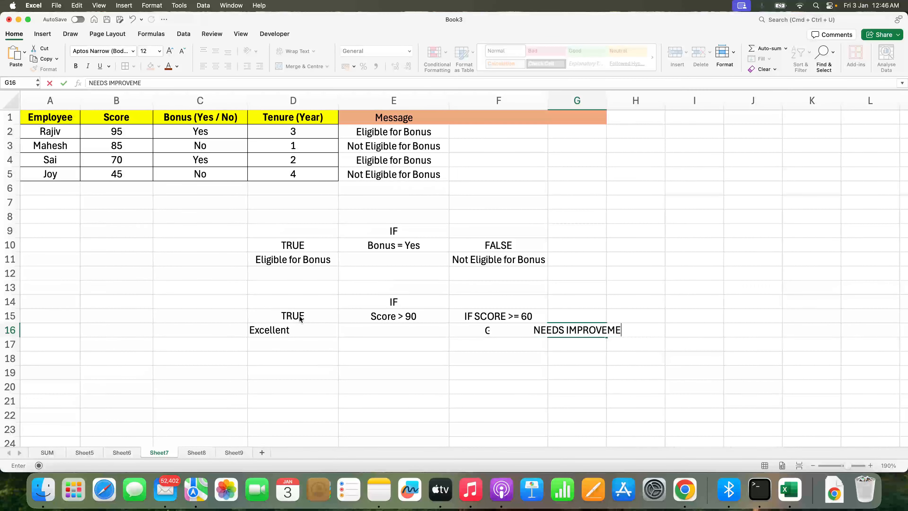
key(Return)
double_click(607, 101)
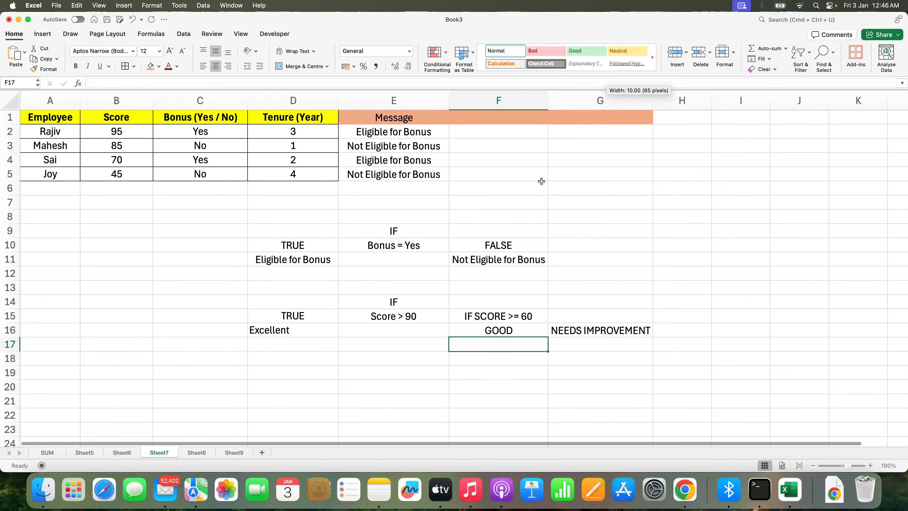
Go over both branches of the score diagram and add the column header RATING in F1
drag(409, 298, 290, 329)
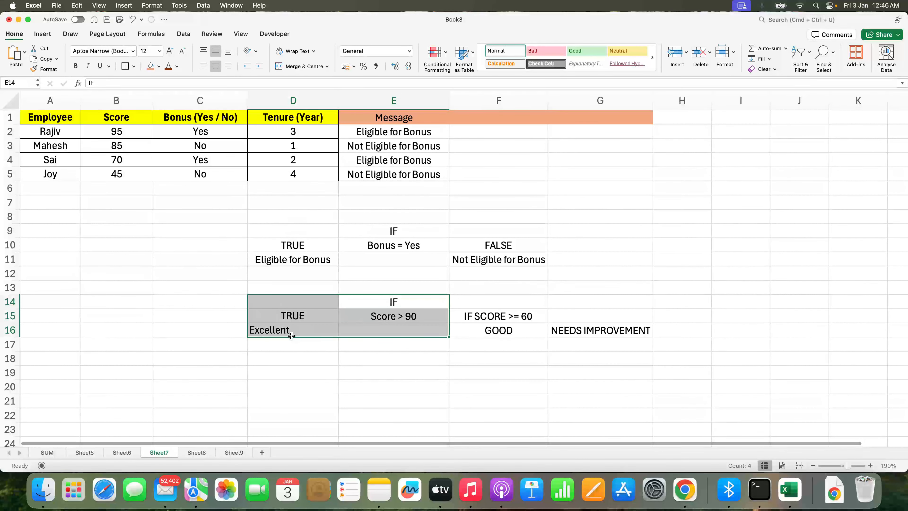
click(437, 300)
drag(481, 317, 572, 331)
click(492, 182)
click(474, 122)
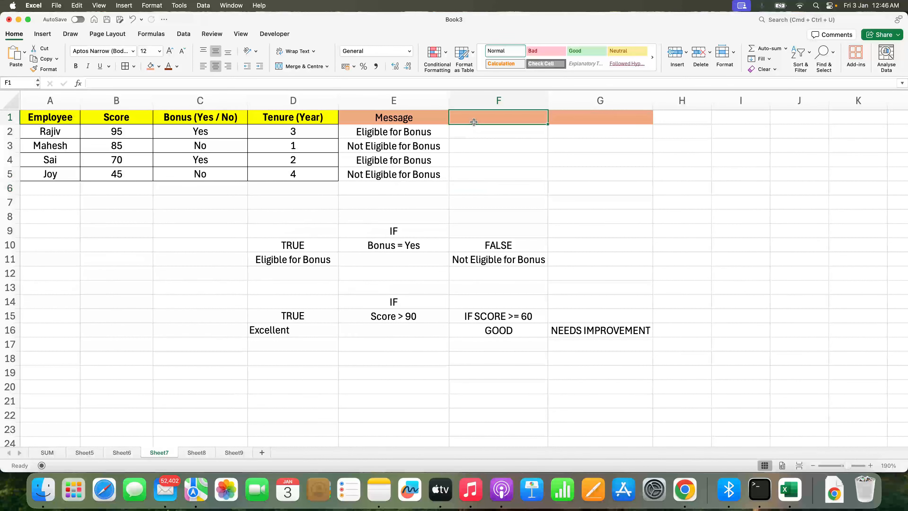
text(RATING)
key(Return)
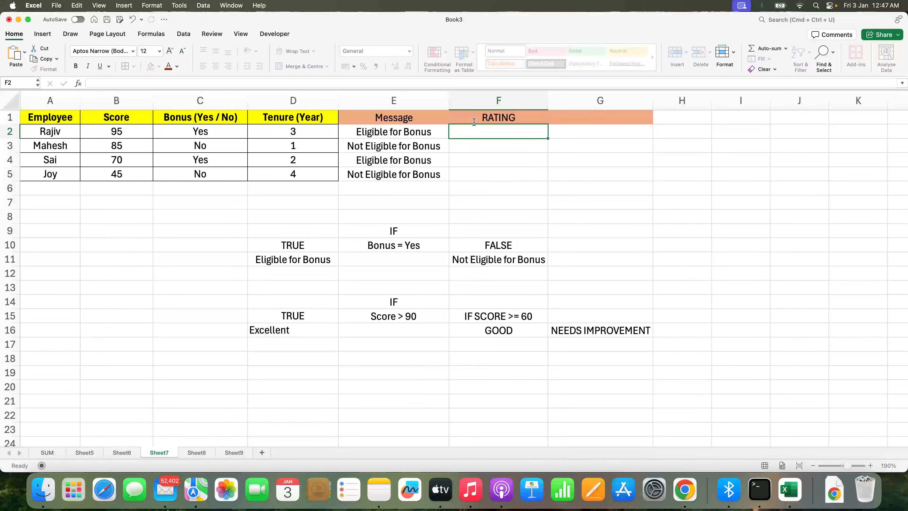
Enter =IF(B2>90, "Excellent", IF(B2>=60, "Good", "Needs Improvement")) in F2 to rate the first employee's score
text(=if()
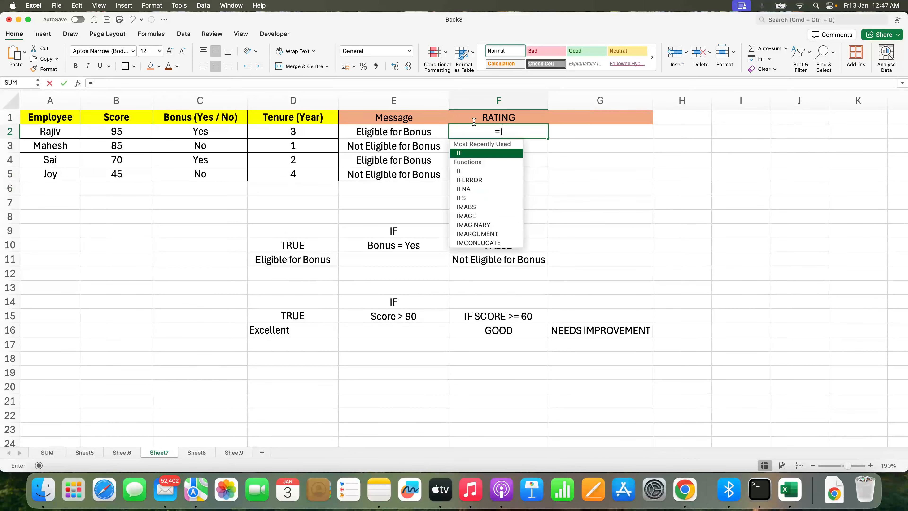
click(138, 131)
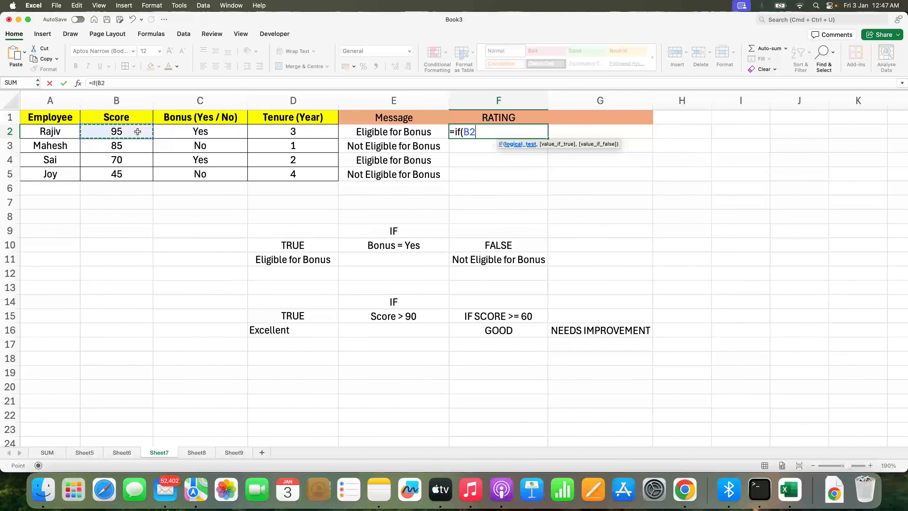
text(>95)
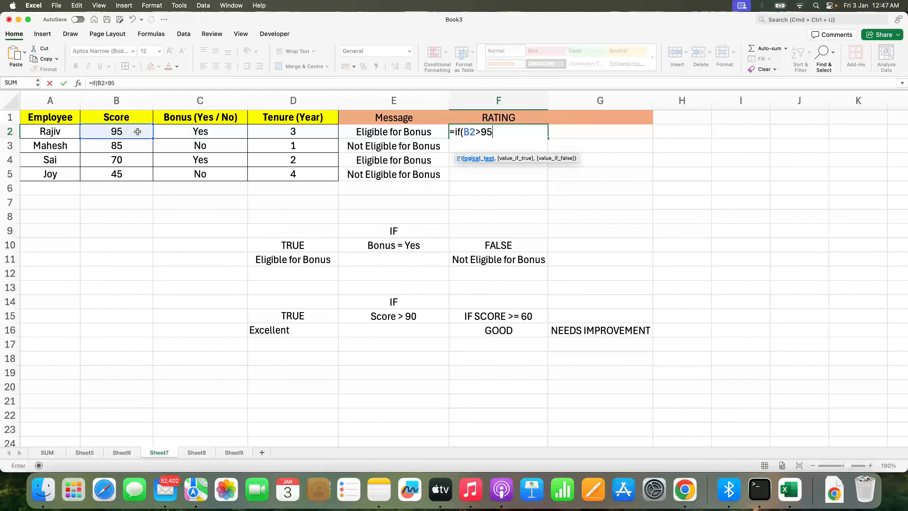
text(0,)
text(cellent",)
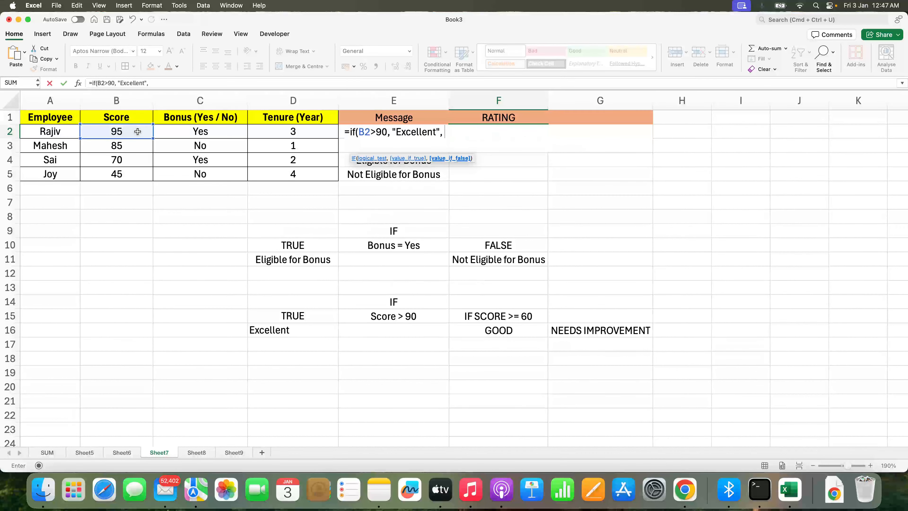
click(162, 82)
text(if()
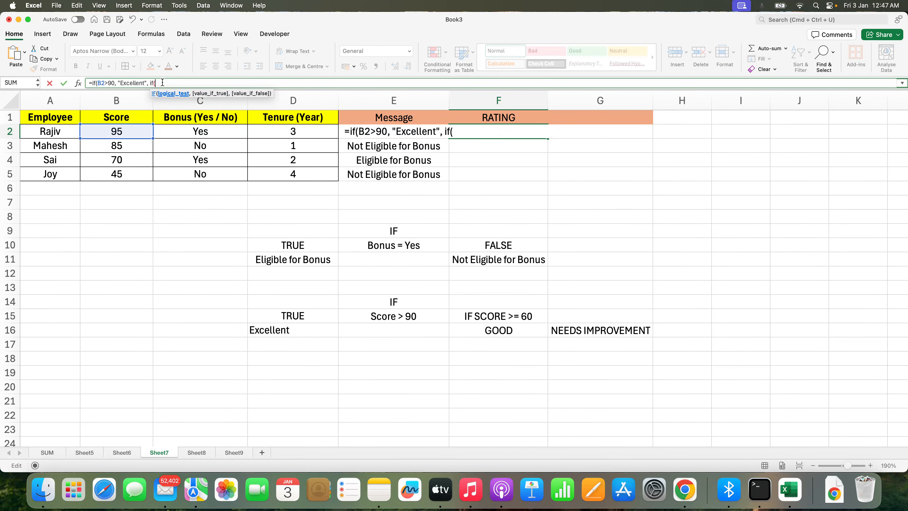
click(127, 130)
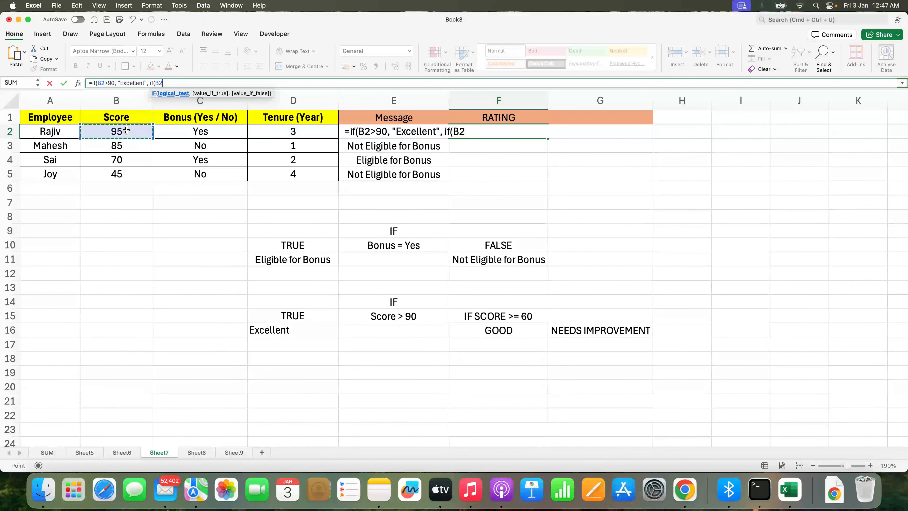
text(>=60, "Good", )
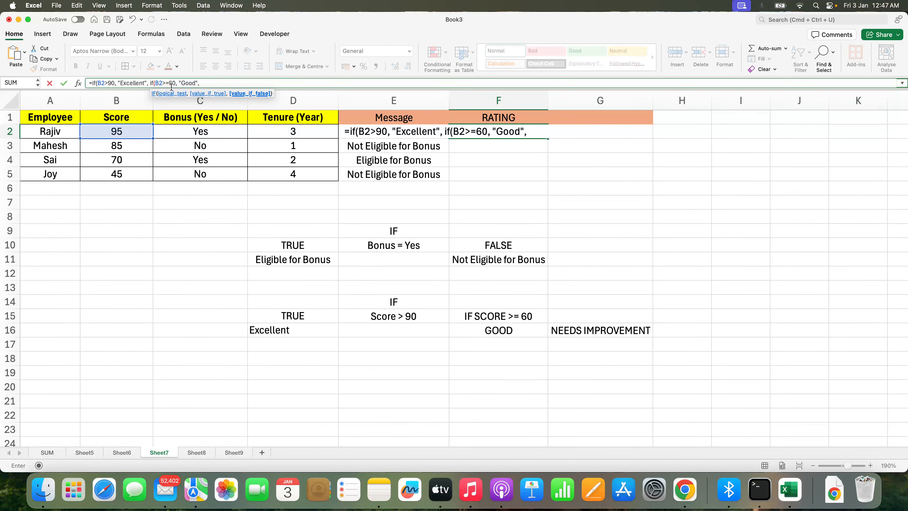
text("Needs Improvement"))
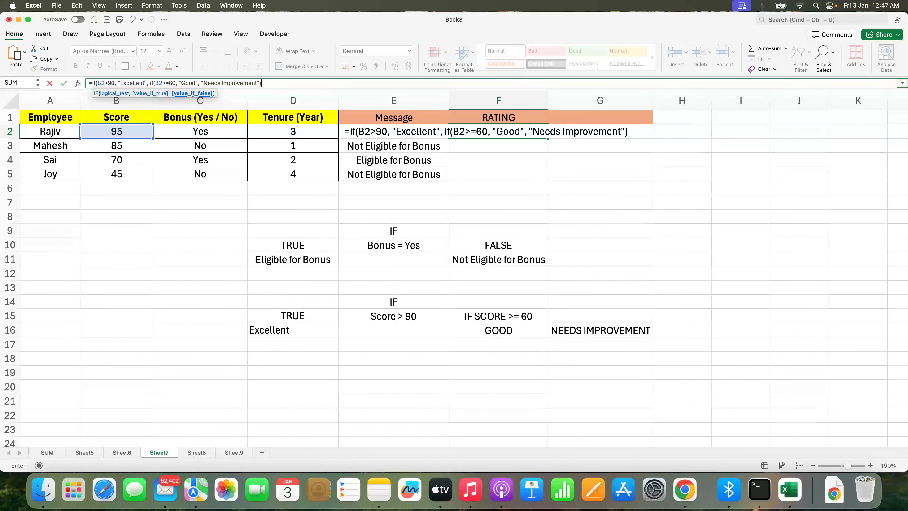
key(Return)
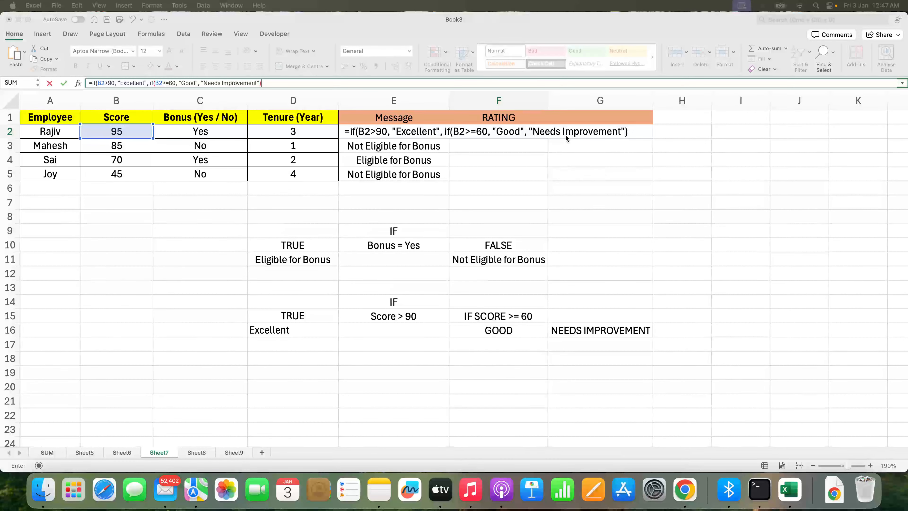
click(272, 81)
key(Return)
Fill the rating formula from F2 down to F5 and check the ratings against the scores
key(Up)
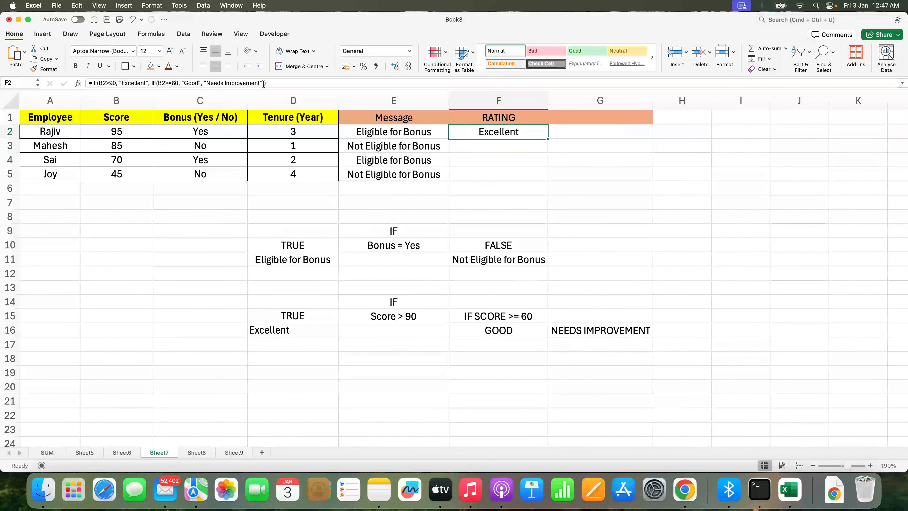
shift+click(491, 170)
key(BackSpace)
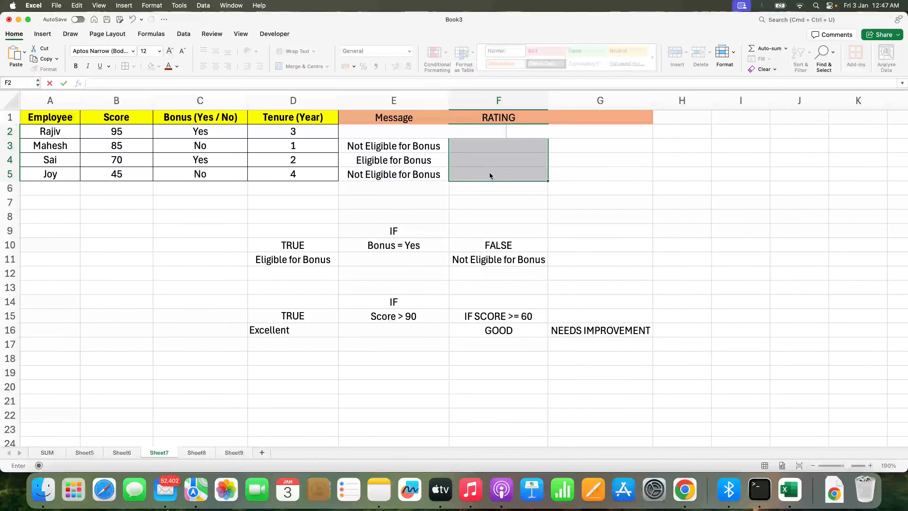
key(ctrl+d)
click(491, 175)
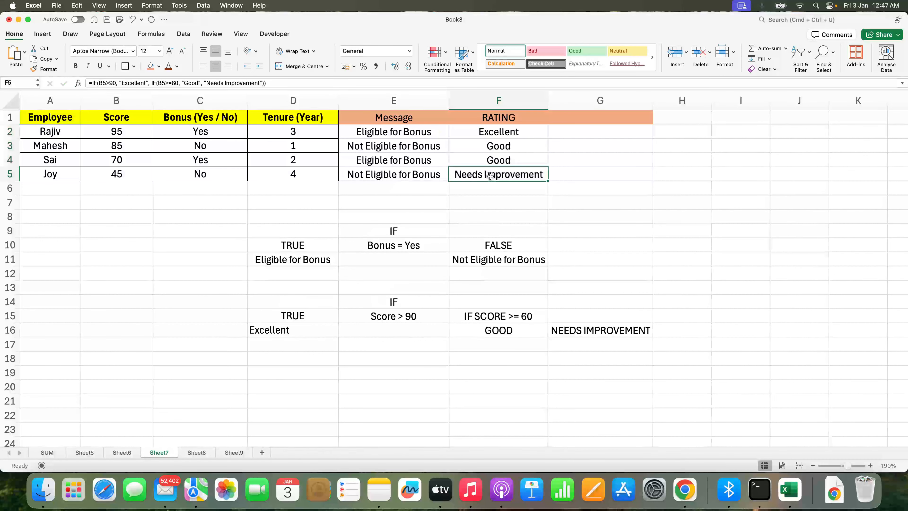
click(134, 133)
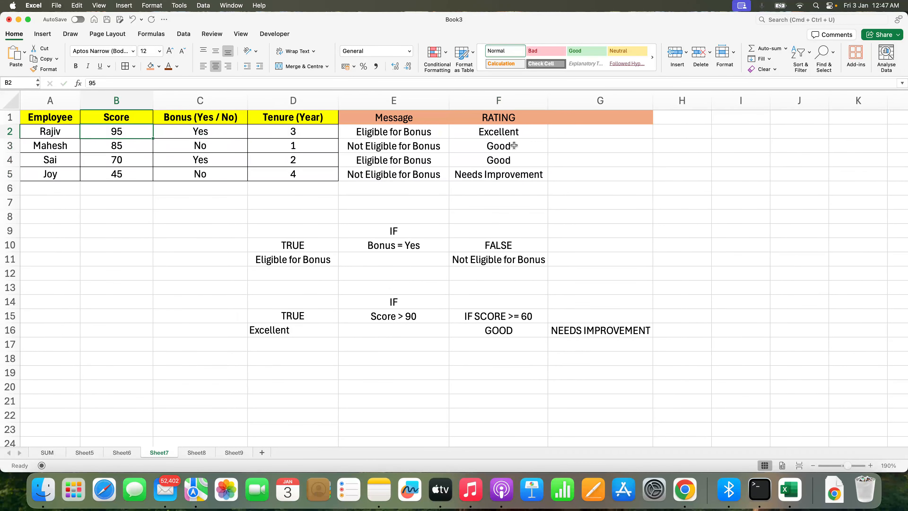
Compare the ratings in F3:F5 with the employees' scores in column B
drag(514, 145, 514, 160)
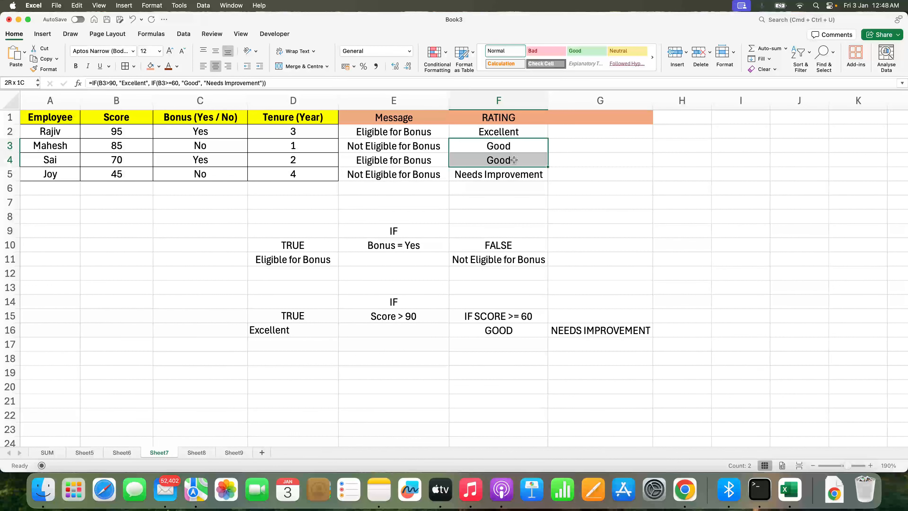
click(514, 160)
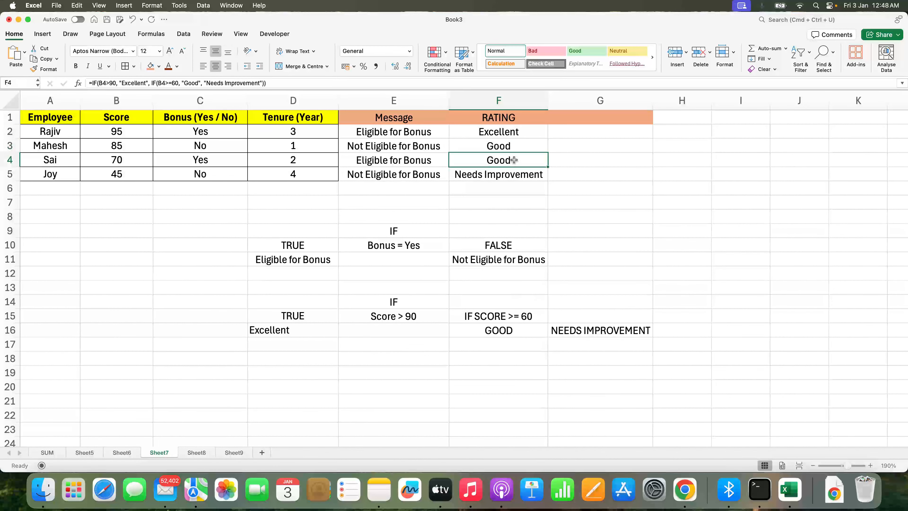
click(141, 177)
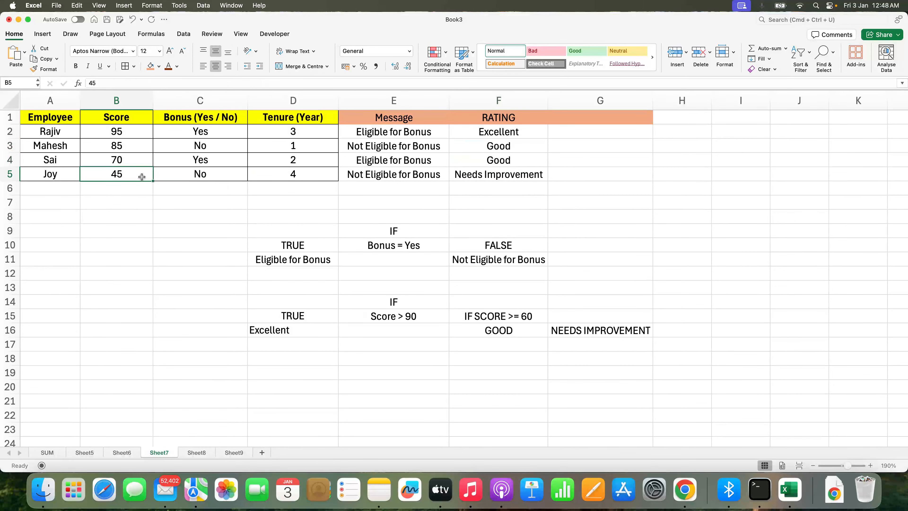
click(500, 176)
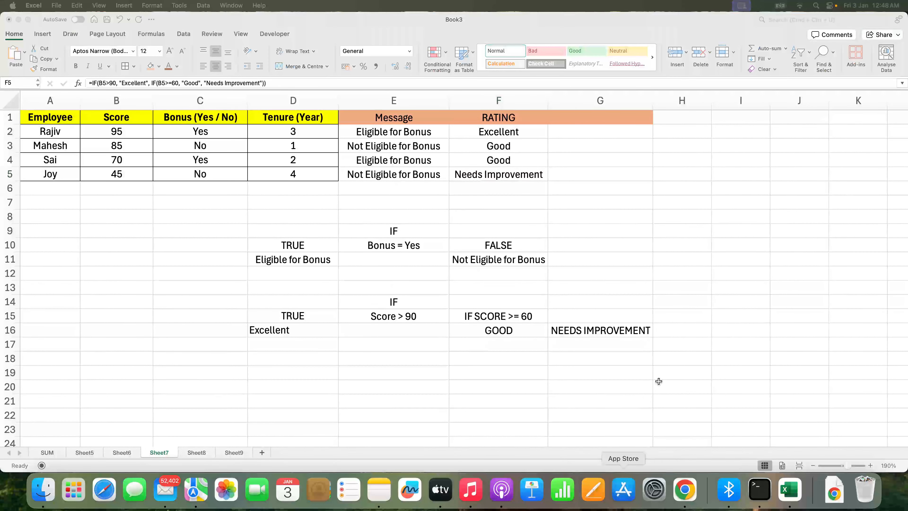
Enter the column header Approve in G1 and widen column G to make room for a long formula
click(597, 124)
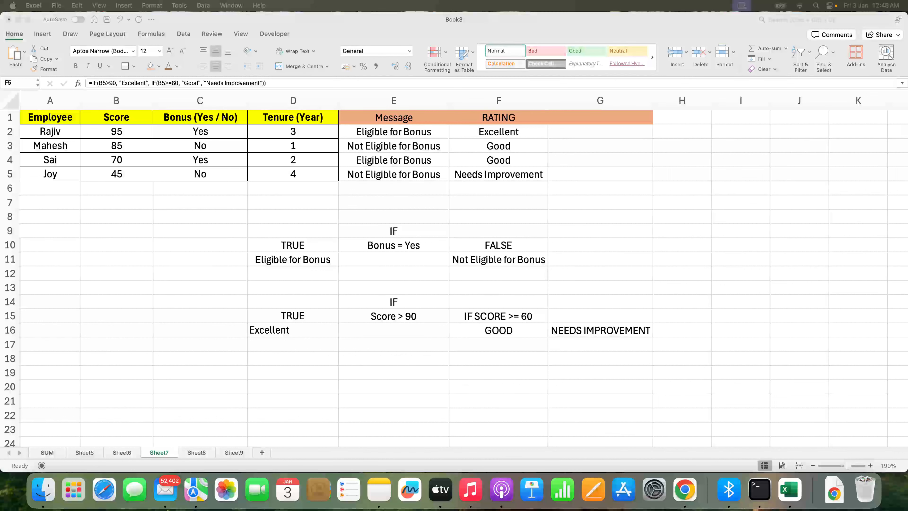
click(558, 319)
click(568, 121)
click(568, 121)
text(Approve)
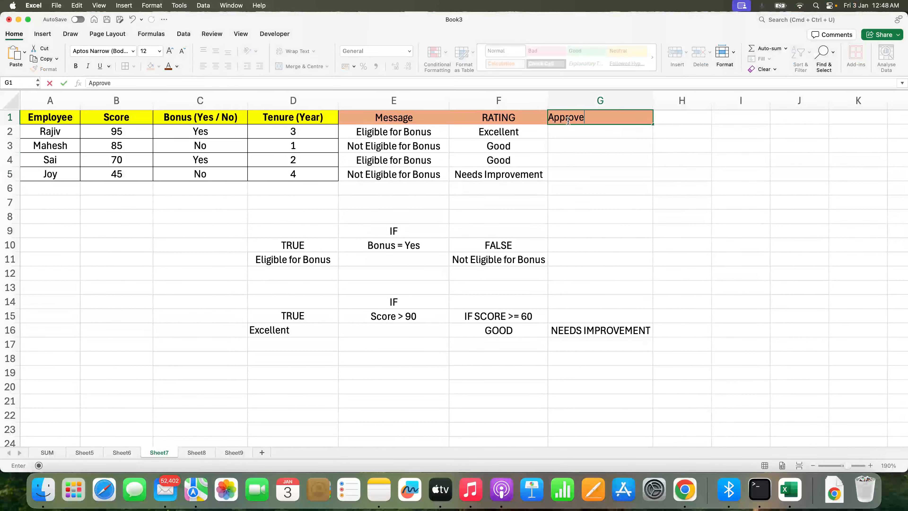
key(Return)
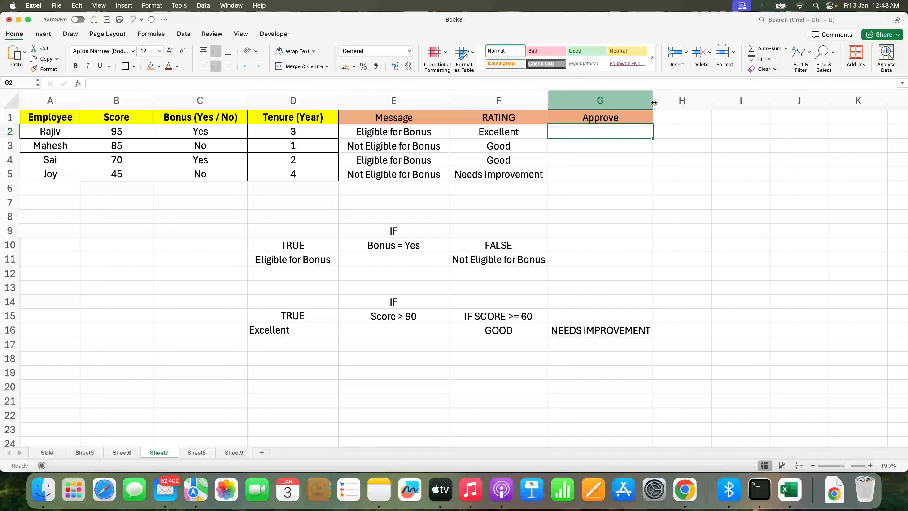
drag(648, 97, 812, 100)
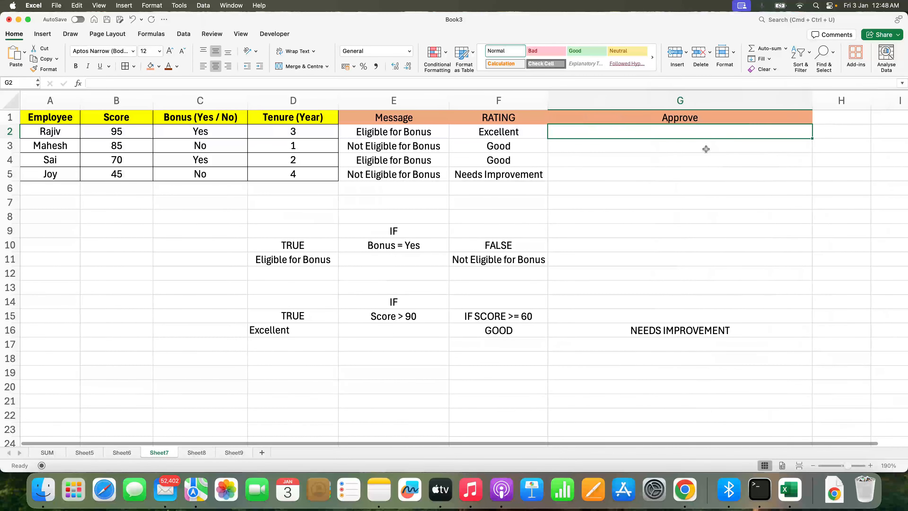
Begin an IF formula in G2 with the logical test AND(B2>90, D2>2), and go over that combined condition
text(=if()
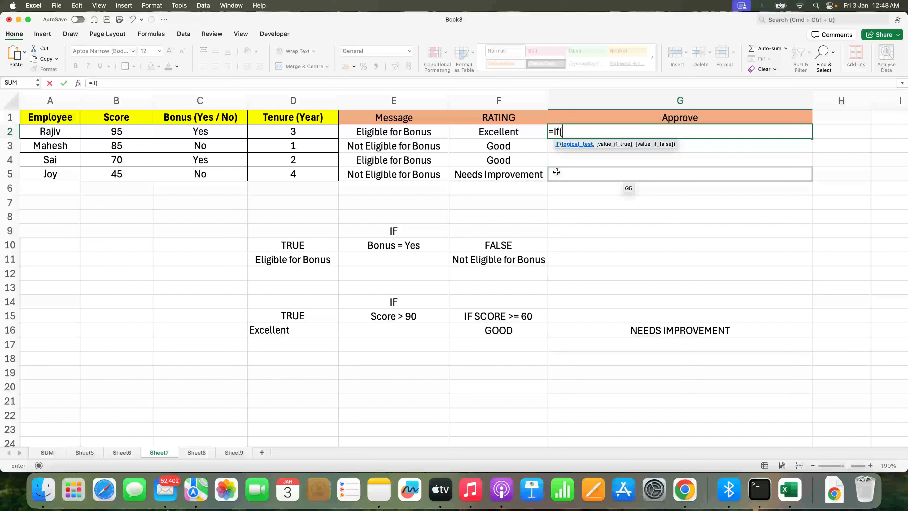
text(and)
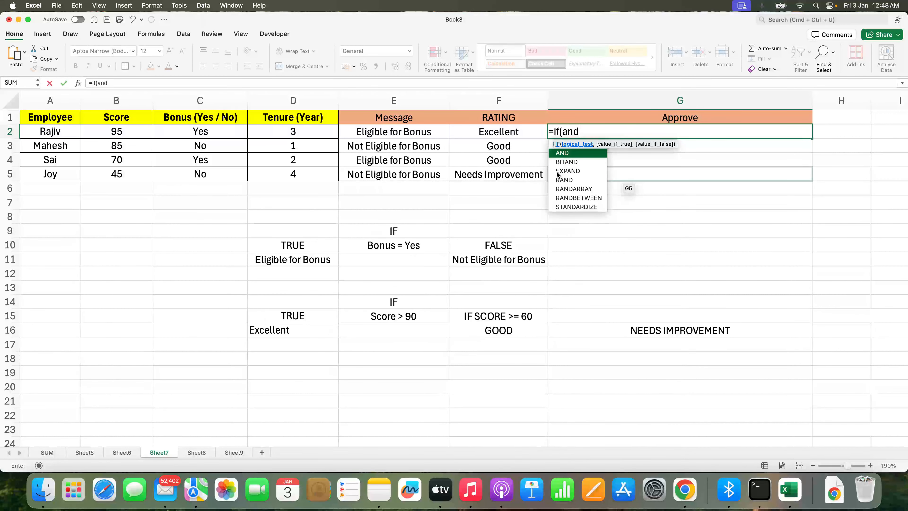
text(()
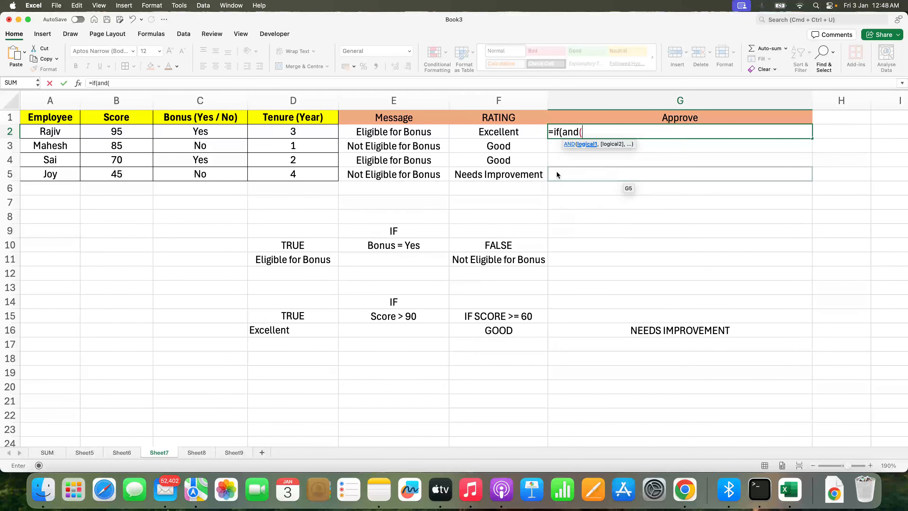
click(141, 135)
text(>90,)
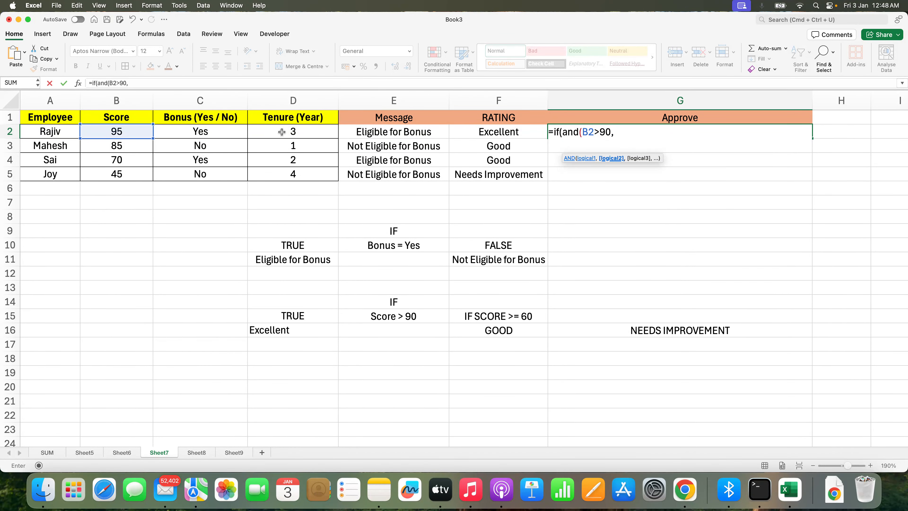
click(281, 132)
text(>2))
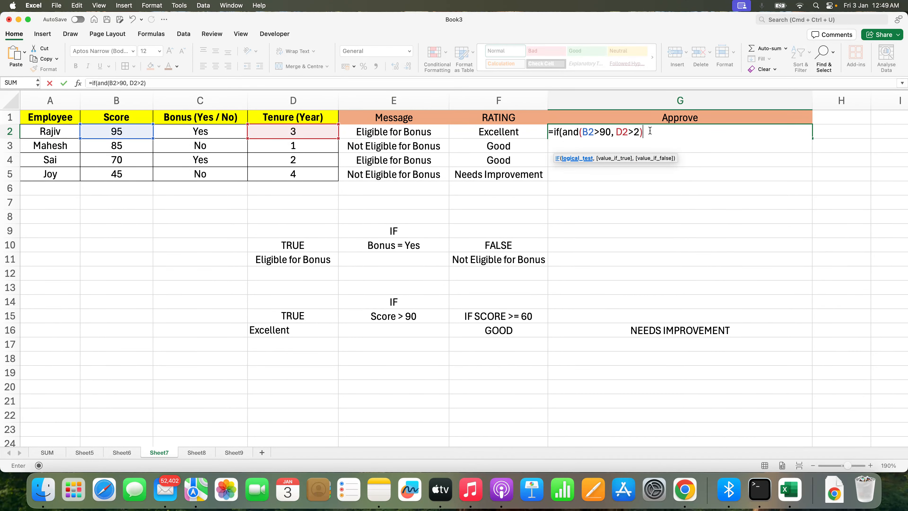
click(572, 160)
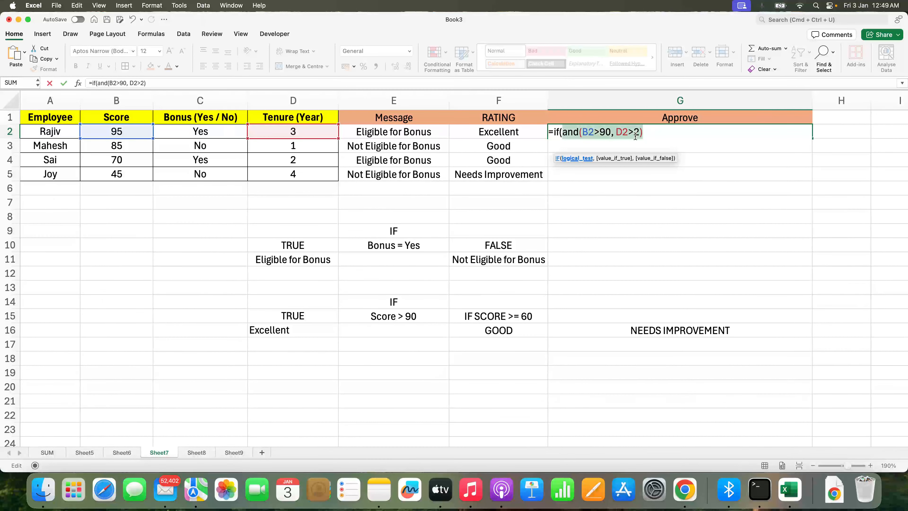
click(646, 133)
drag(646, 133, 565, 132)
click(653, 131)
Complete the G2 formula with "Bonus Approved" as the true result and "Bonus Denied" as the false result
text(, ")
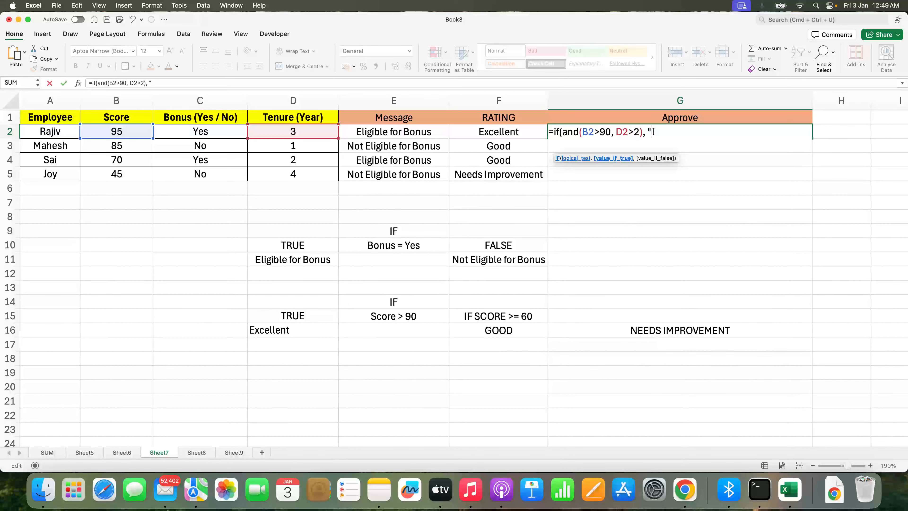
text(Bonus Approved", ")
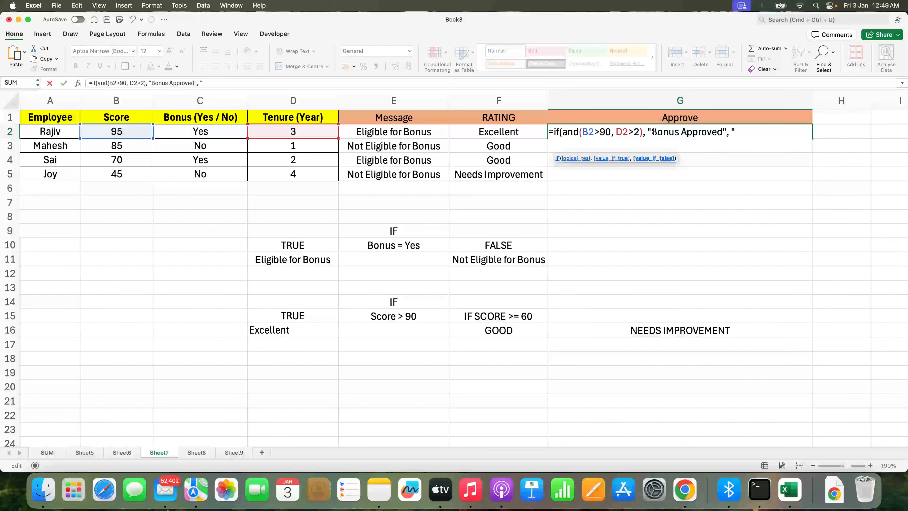
text(Bonus )
text(Denied"))
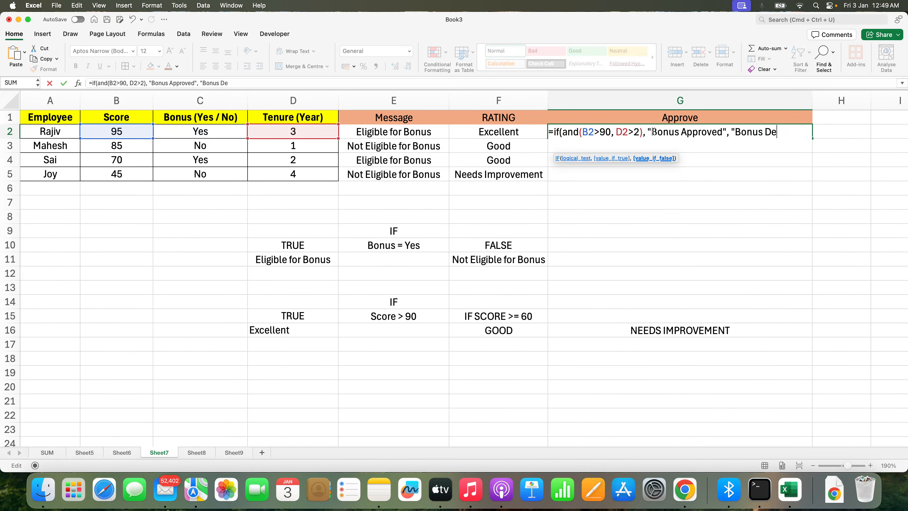
key(Return)
Fill the bonus approval formula from G2 down to G5
key(Up)
key(shift+Down)
key(shift+Down)
key(shift+Down)
key(ctrl+d)
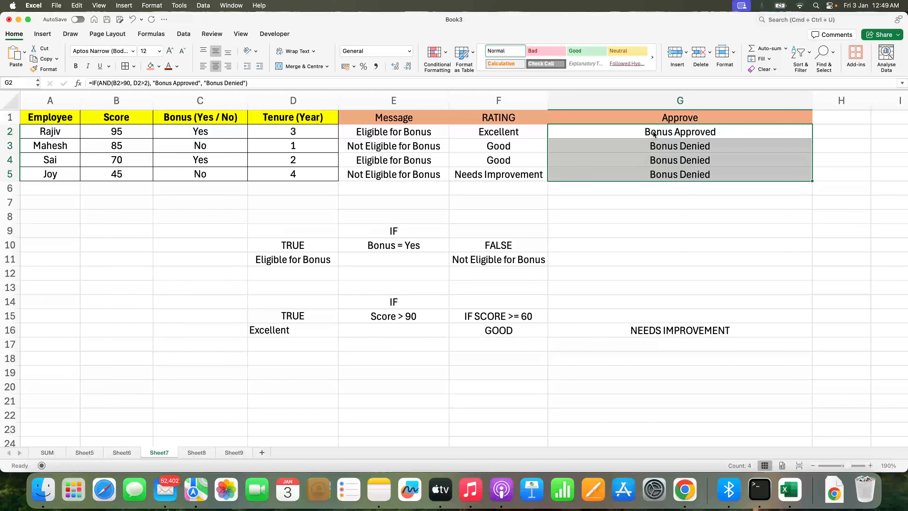
Check the approval results in G2 and G5, comparing the last employee's with the tenure and score
click(654, 134)
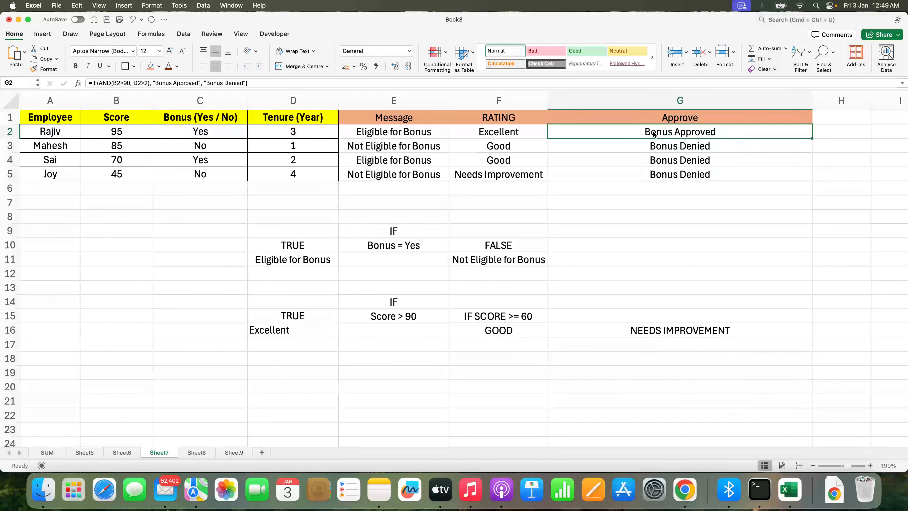
click(276, 170)
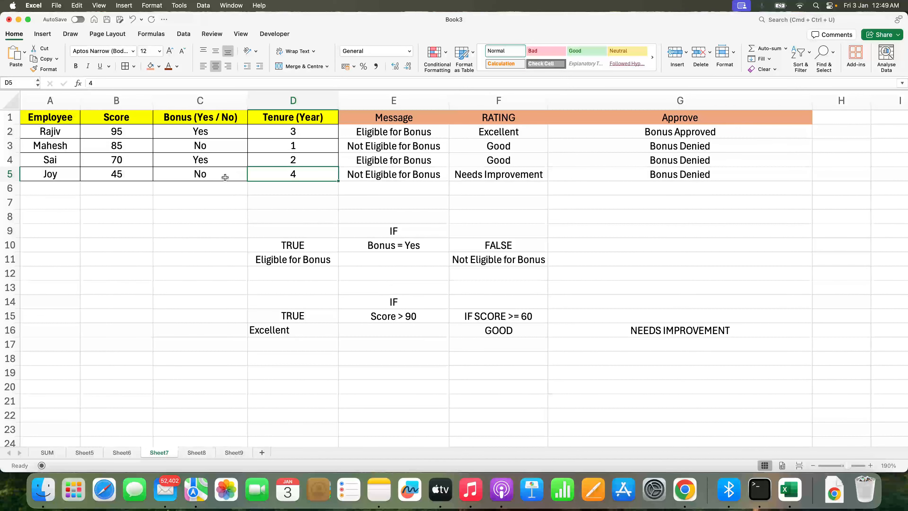
click(143, 175)
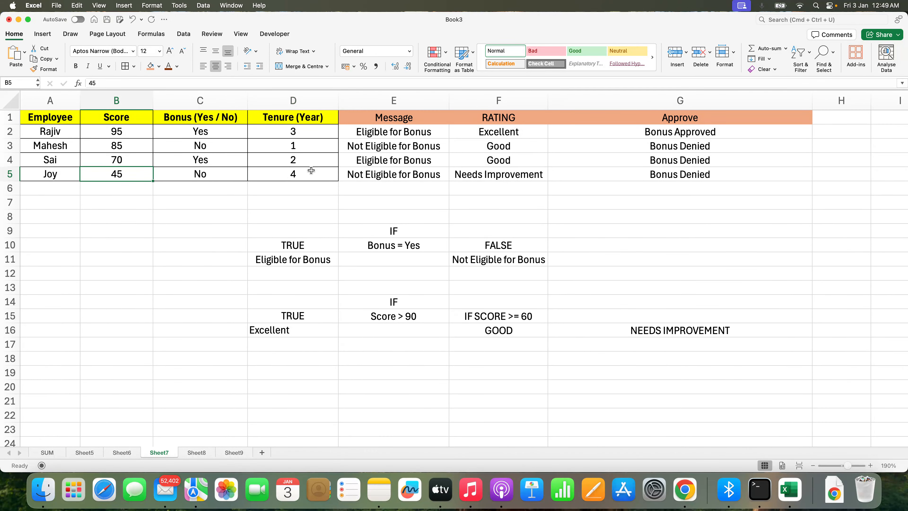
click(662, 175)
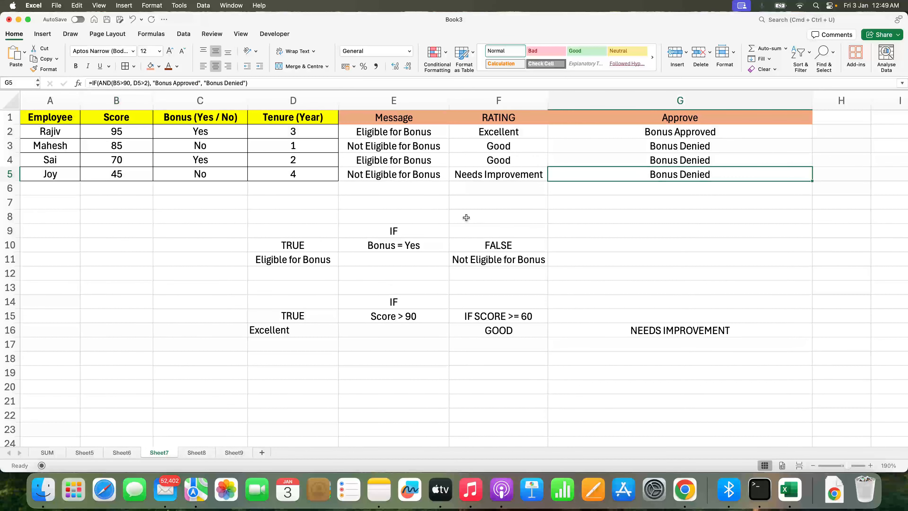
Narrow column G to about the width of the approval texts and review the first employee's score and tenure
scroll(641, 201, right, 4)
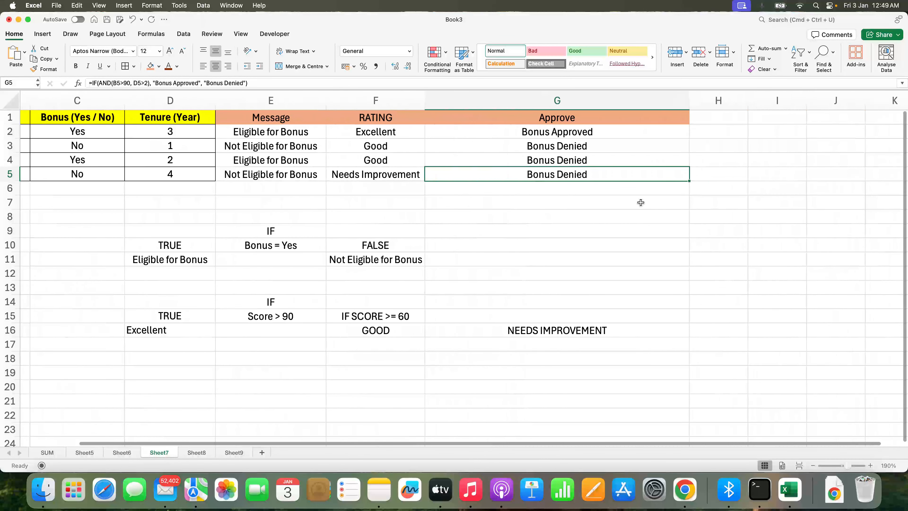
drag(689, 102, 524, 102)
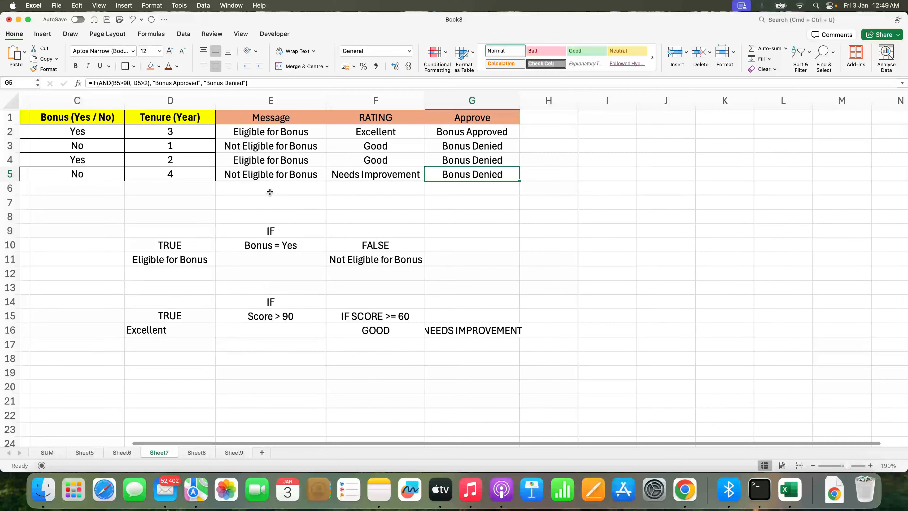
scroll(154, 139, left, 3)
click(134, 131)
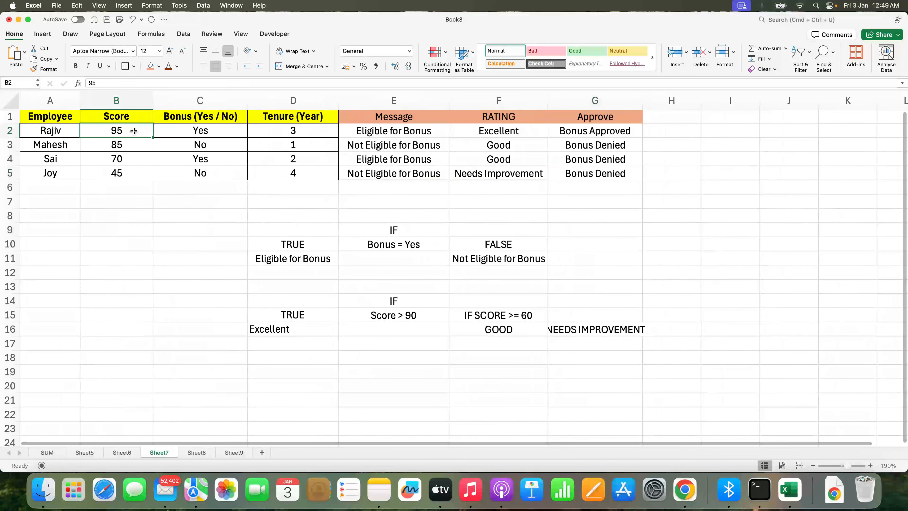
click(327, 134)
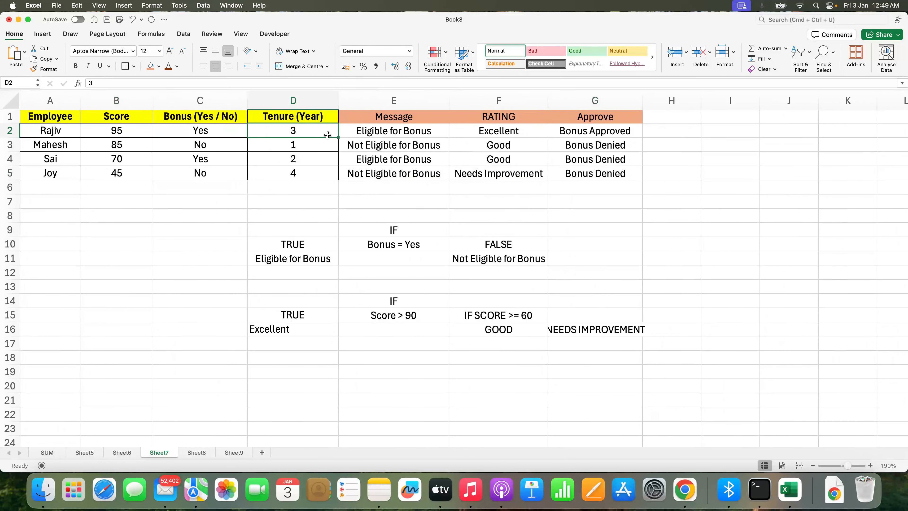
Copy the formatted Approve header from G1 into H1
click(660, 117)
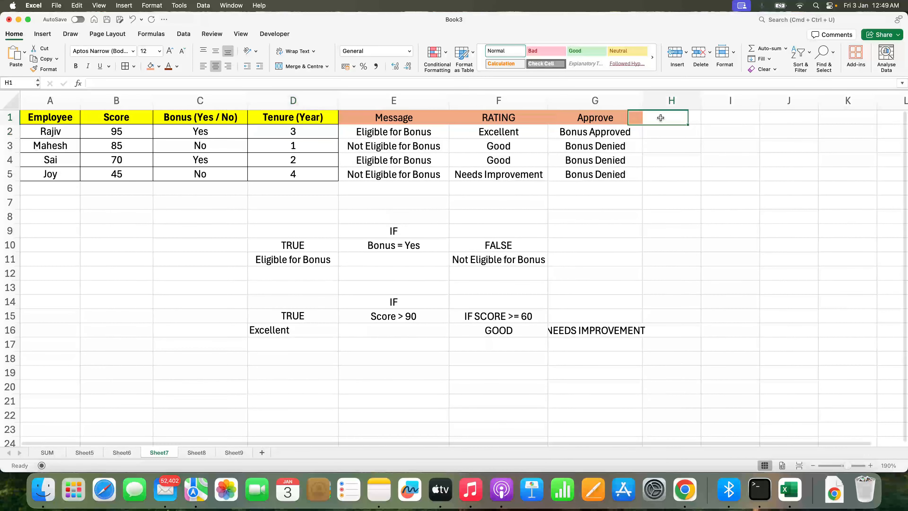
click(607, 122)
key(super+c)
key(Right)
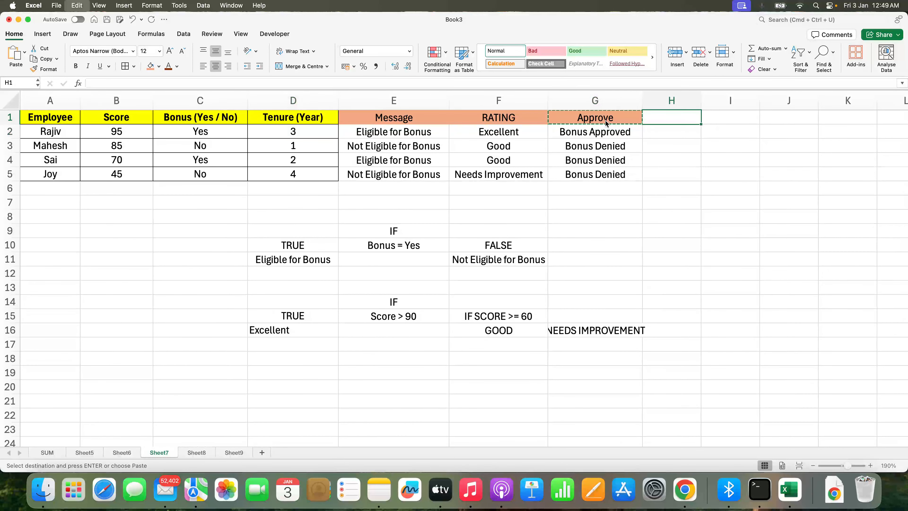
key(super+v)
Replace the header text in H1 with Elibility and widen column H for a long formula
text(Gratu)
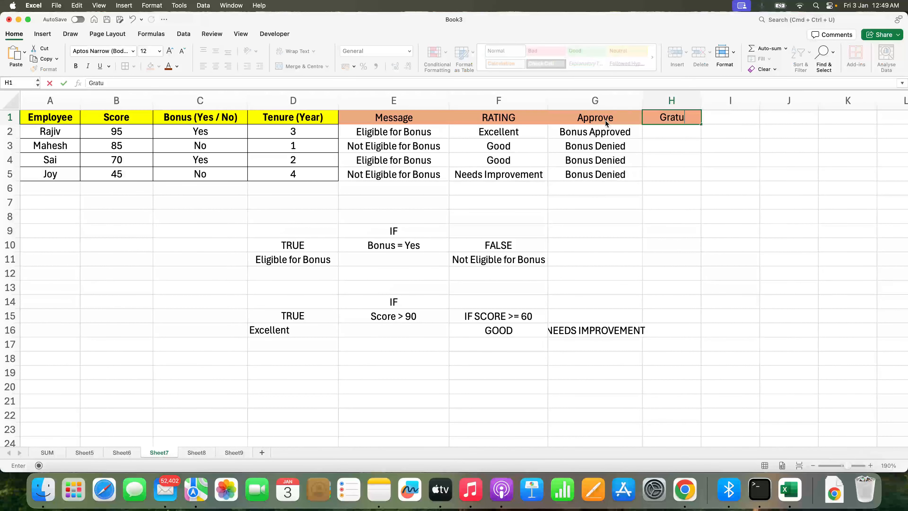
key(Escape)
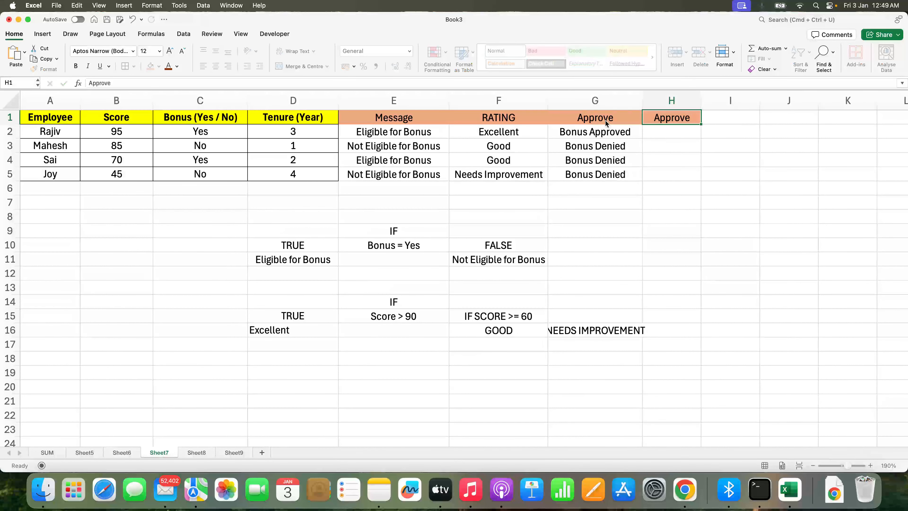
text(Elibility)
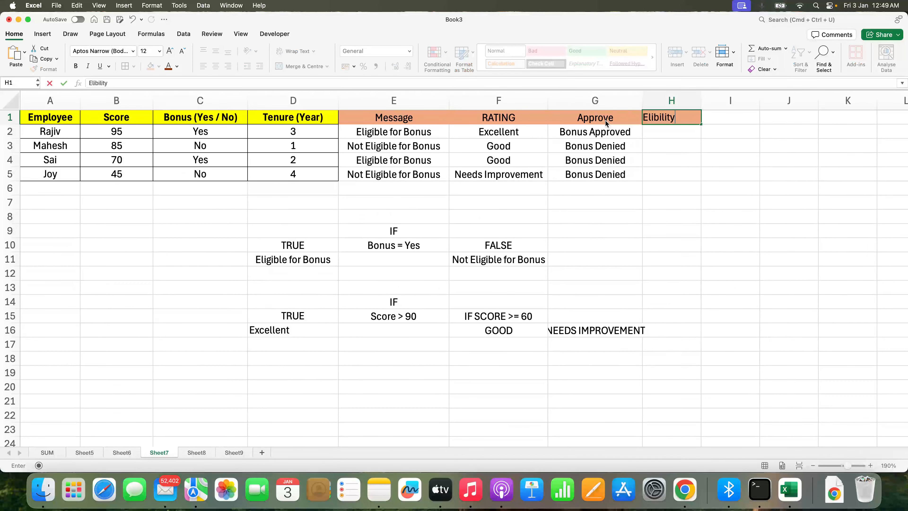
key(Return)
drag(701, 101, 889, 100)
scroll(758, 145, right, 3)
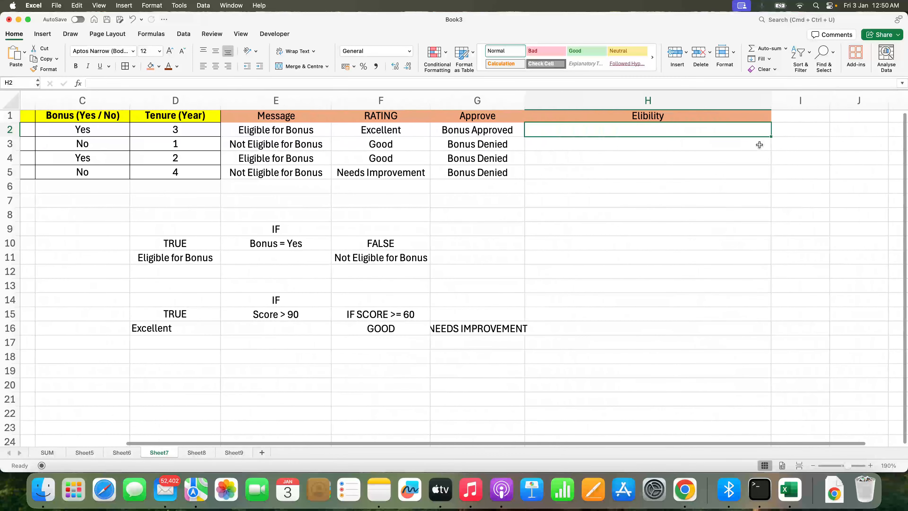
Hide columns E through G so the new column sits beside the tenure data
drag(548, 101, 347, 101)
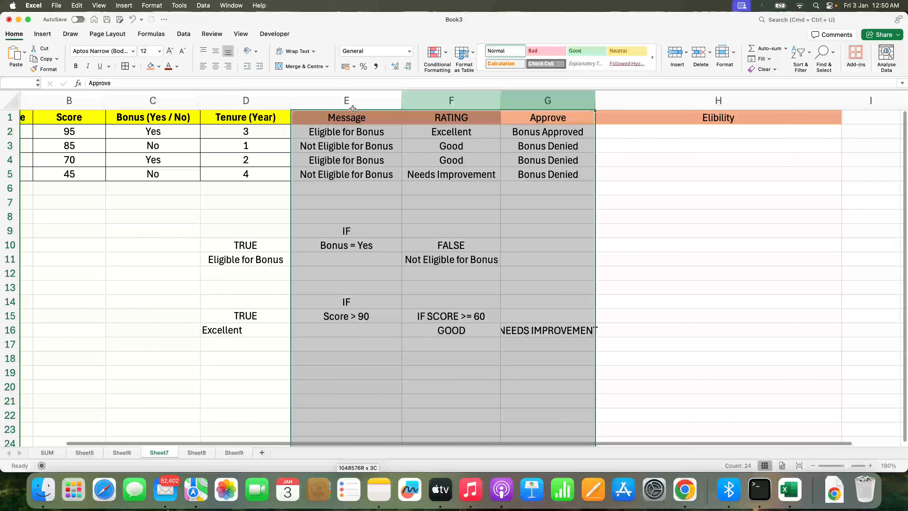
right_click(358, 132)
click(373, 241)
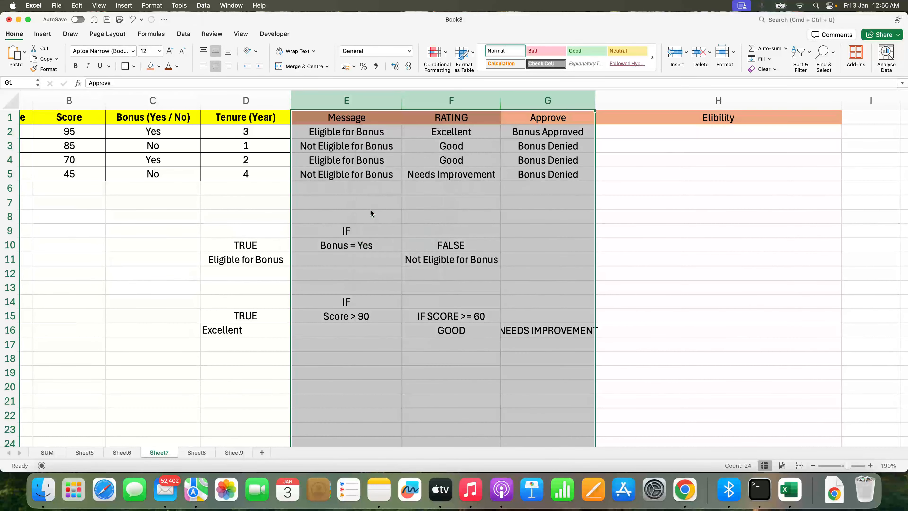
scroll(355, 194, left, 2)
click(355, 194)
Start an IF formula in H2 with an OR test for B2>90 or D2>2 as its condition
click(373, 128)
text(=if()
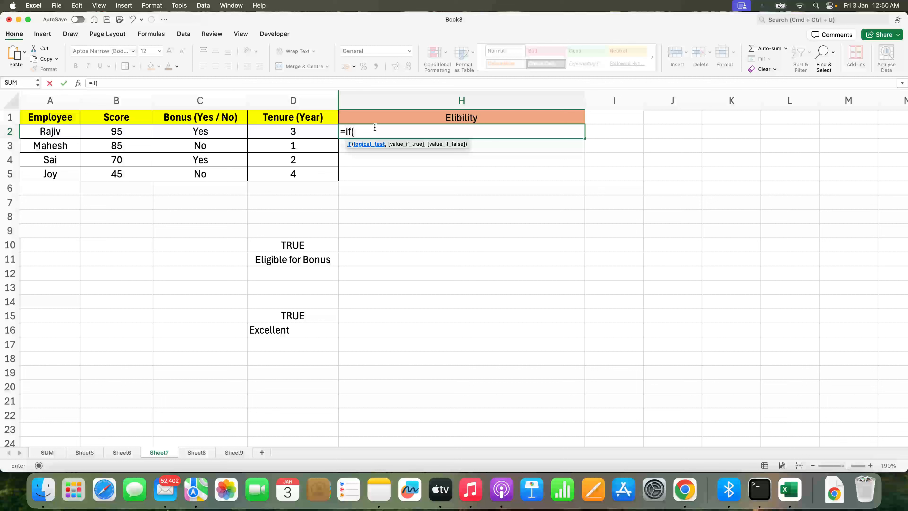
text(or()
click(133, 128)
text(>90,)
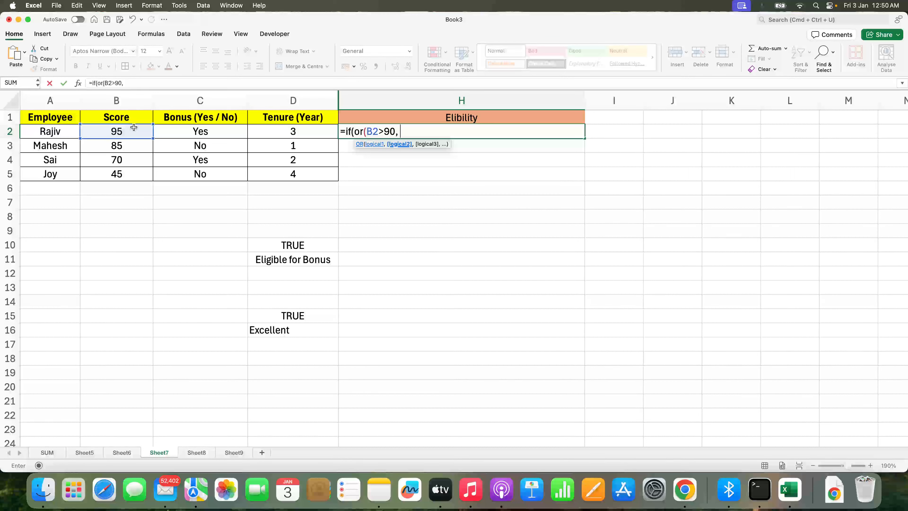
click(277, 129)
text(>2), "Eli)
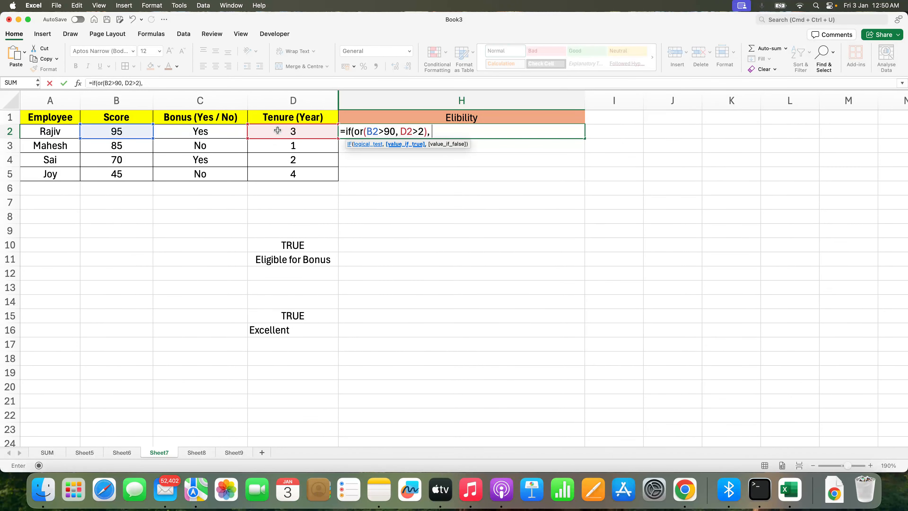
Complete the H2 formula with "Eligible for Bonus" as the true result and "Not Eligible for Bonus" as the false result
text(gii)
key(BackSpace)
text(ble for B)
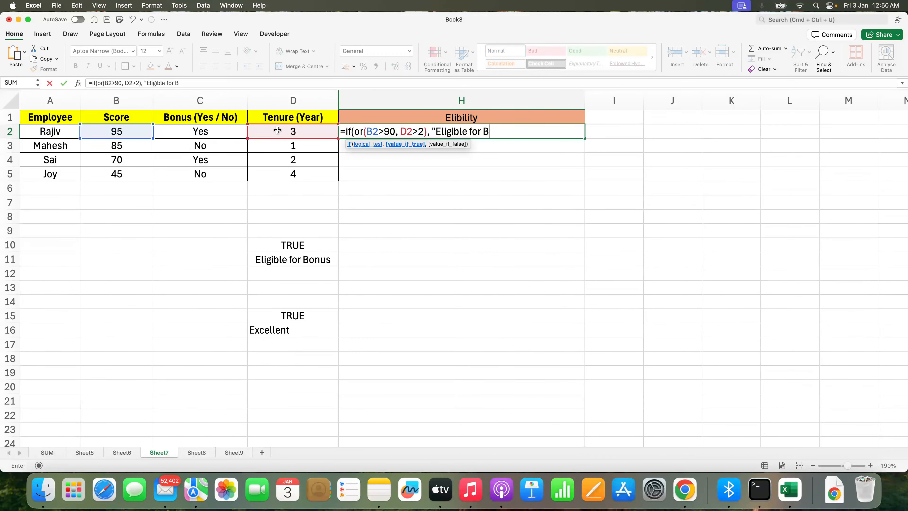
text(onus", )
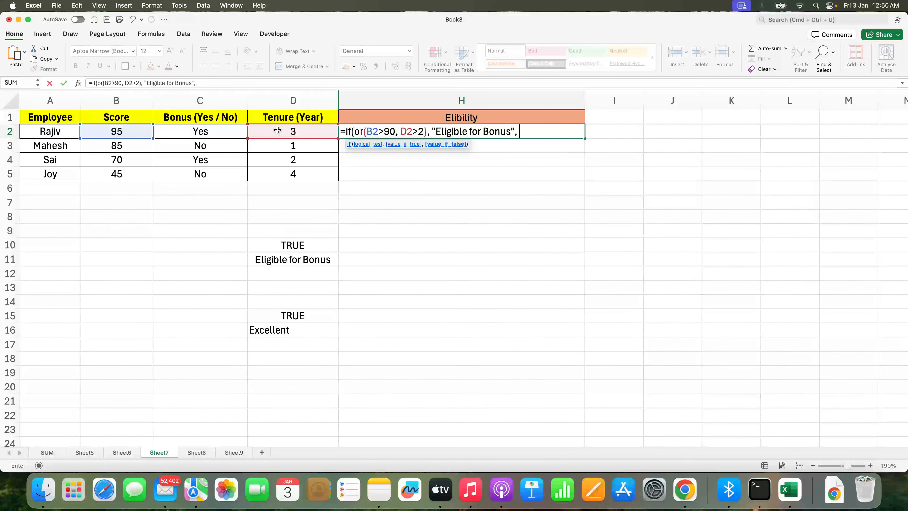
text("Not Eligible for)
key(BackSpace)
key(BackSpace)
text(Bonus"))
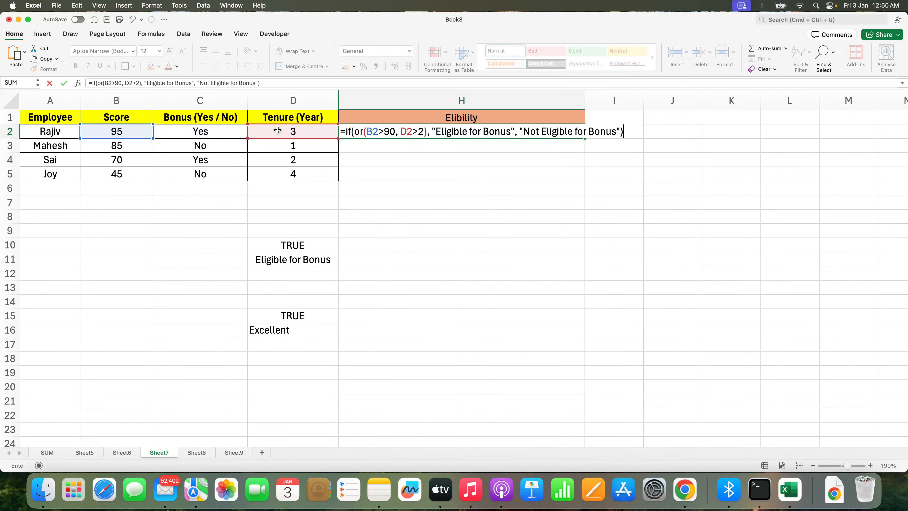
key(Return)
Fill the eligibility formula from H2 down to H5 and check the last employee's tenure in D5
key(Up)
key(shift+Down)
key(shift+Down)
key(shift+Down)
key(ctrl+d)
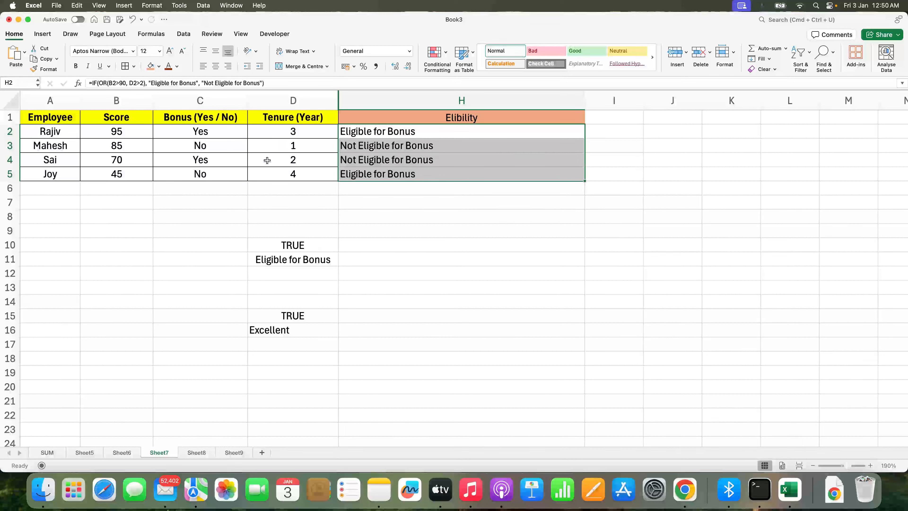
click(300, 187)
click(303, 174)
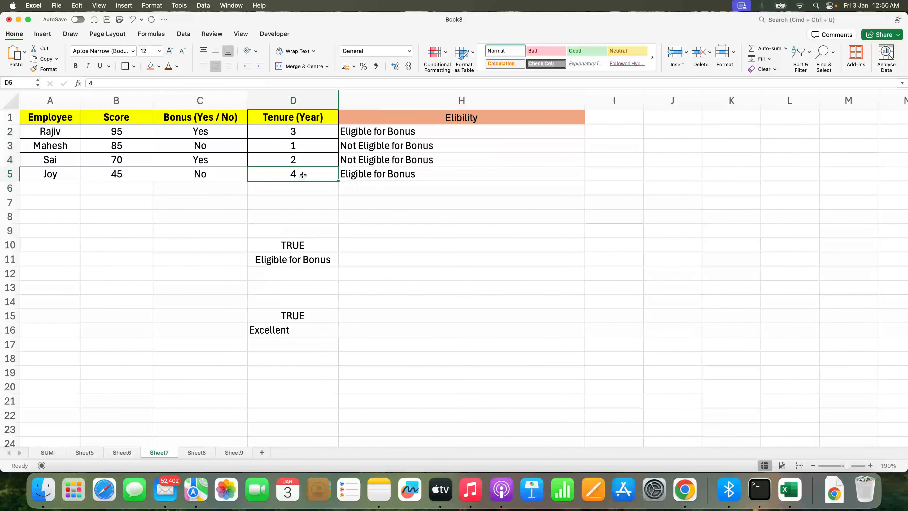